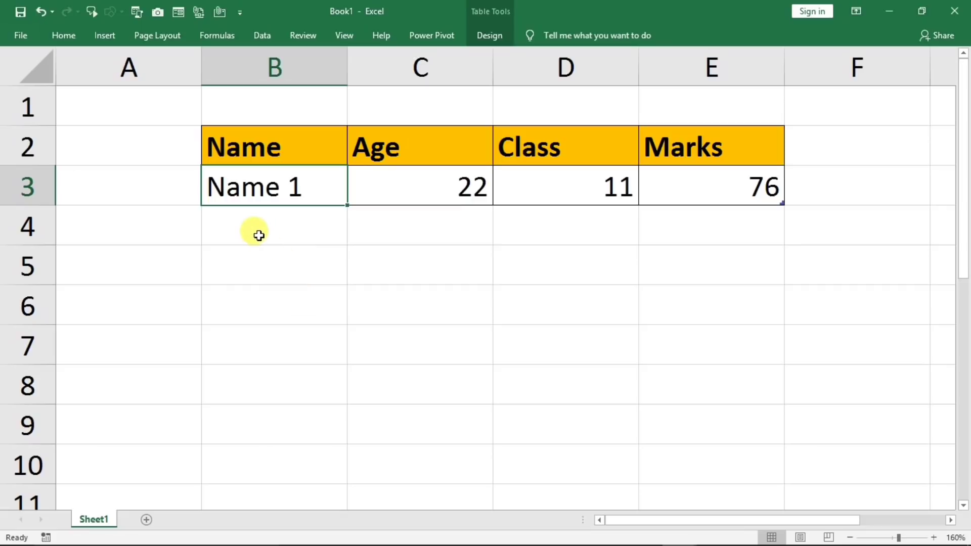
pyautogui.moveTo(257, 227); pyautogui.dragTo(788, 234)
pyautogui.click(698, 219)
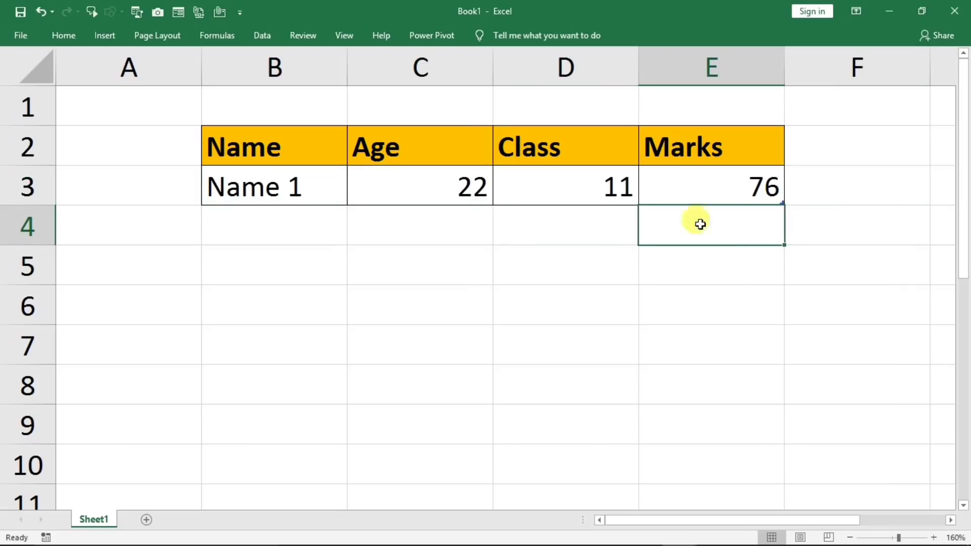
pyautogui.moveTo(223, 212); pyautogui.dragTo(675, 227)
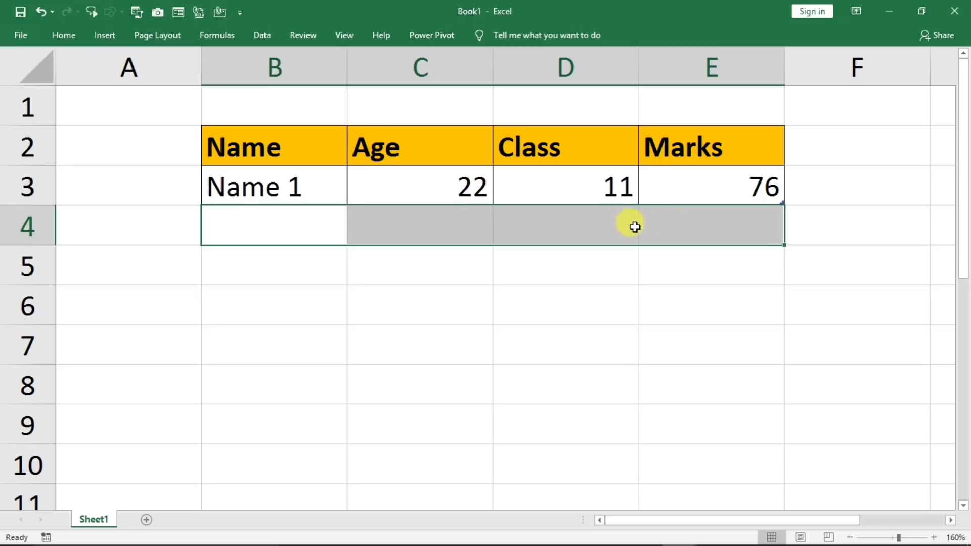
pyautogui.click(263, 272)
pyautogui.moveTo(328, 270); pyautogui.dragTo(721, 264)
pyautogui.moveTo(269, 308); pyautogui.dragTo(718, 302)
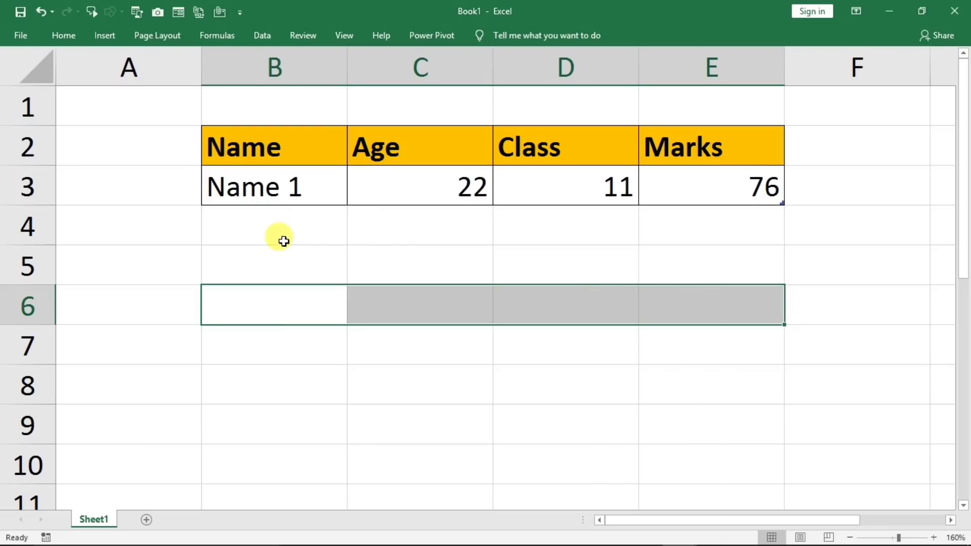
# - Add a record in row 4 of the table with Name 2, age 23, class 11 and marks 65
pyautogui.click(242, 225)
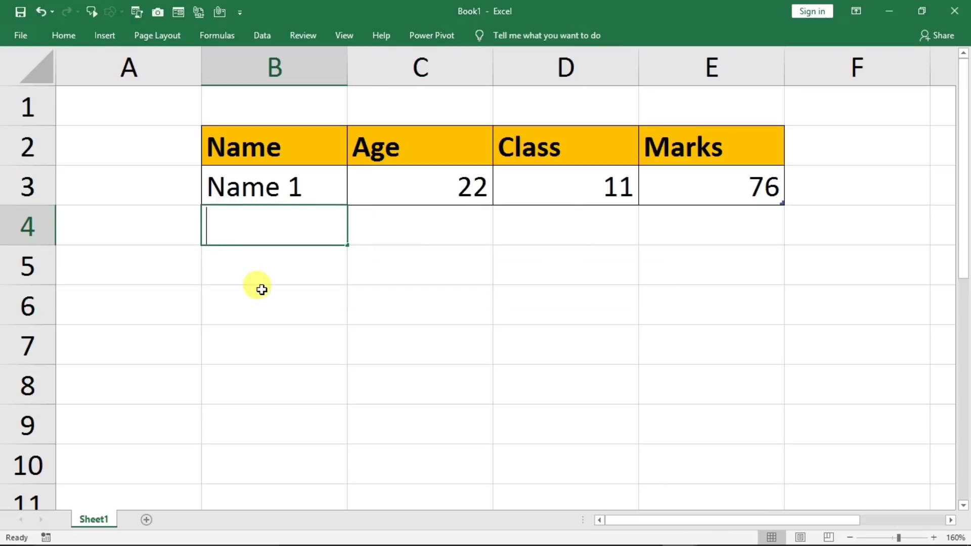
pyautogui.write('Name 2')
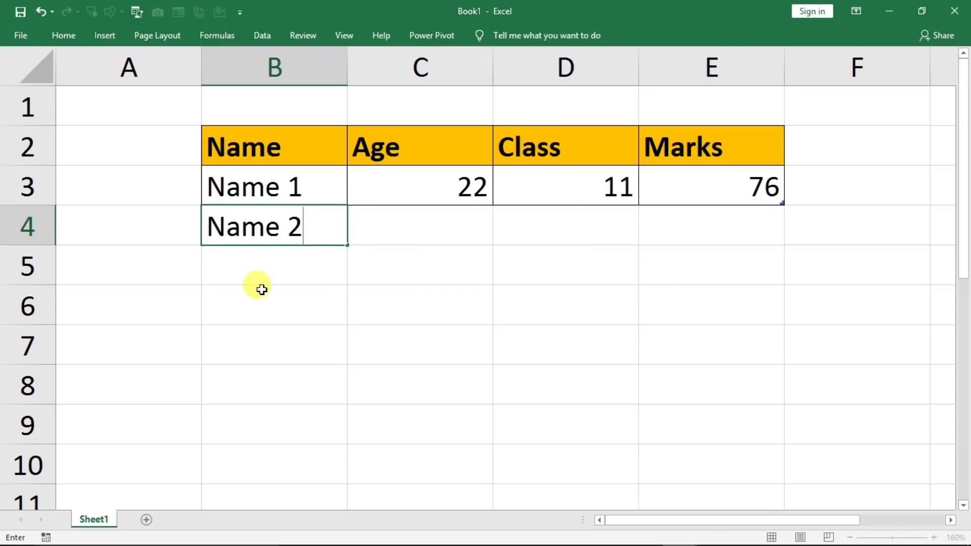
pyautogui.press('Tab')
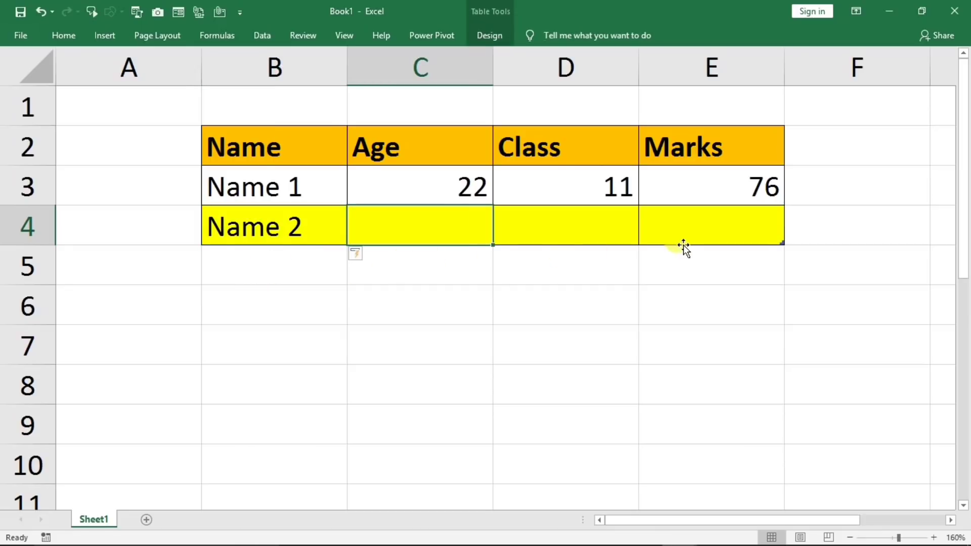
pyautogui.write('23')
pyautogui.press('Tab')
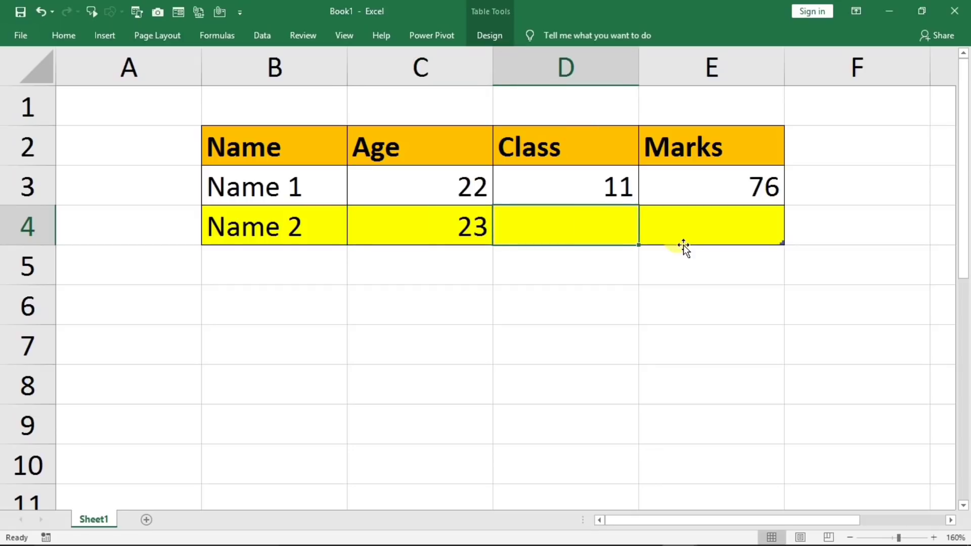
pyautogui.write('11')
pyautogui.press('Tab')
pyautogui.write('65')
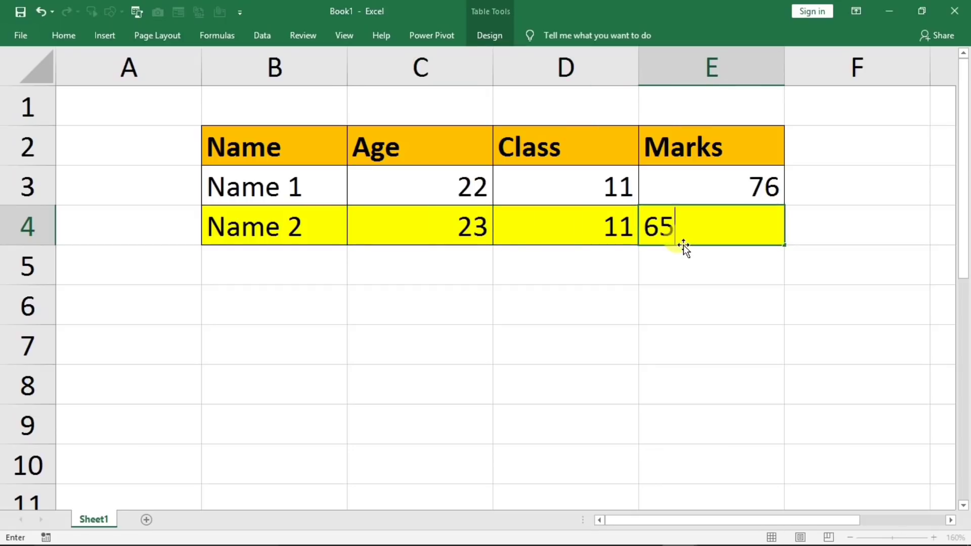
pyautogui.click(683, 245)
pyautogui.press('Return')
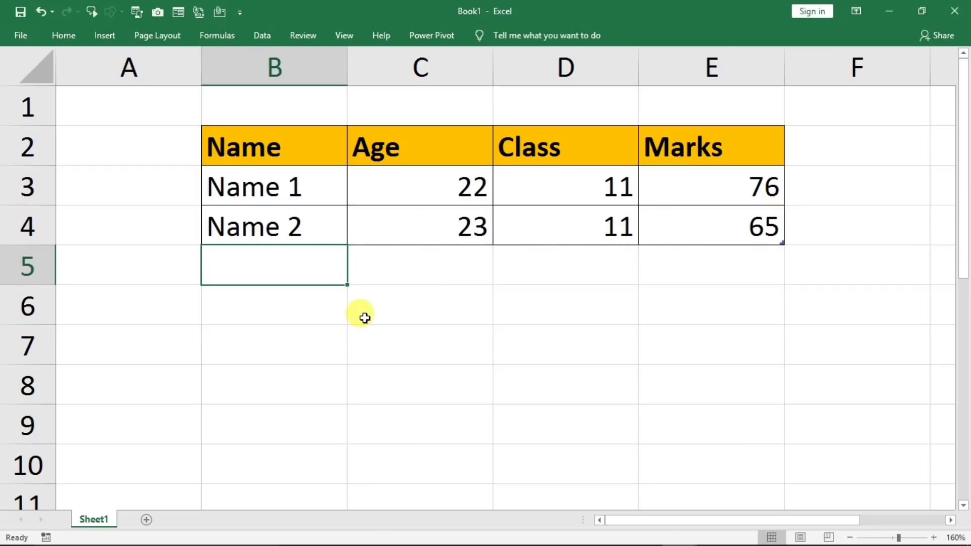
# - Add a record in row 5 with name 3, age 45, class 454 and marks 54
pyautogui.write('name 3')
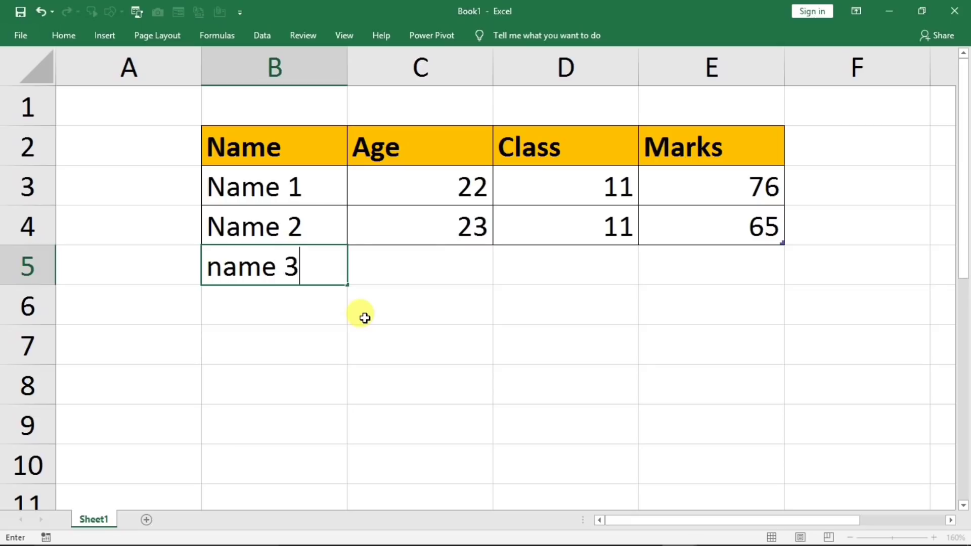
pyautogui.press('Tab')
pyautogui.write('45')
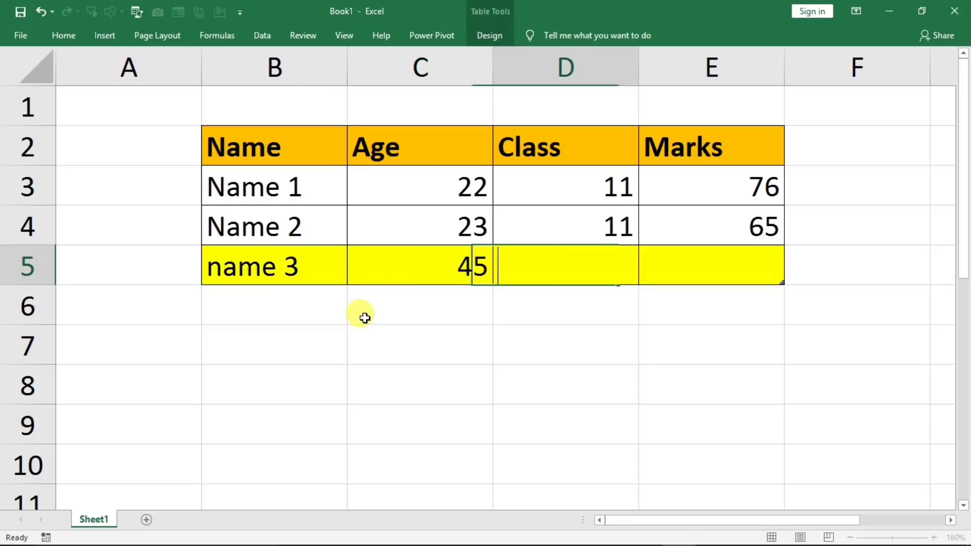
pyautogui.press('Tab')
pyautogui.write('454')
pyautogui.press('Tab')
pyautogui.write('54')
pyautogui.press('Return')
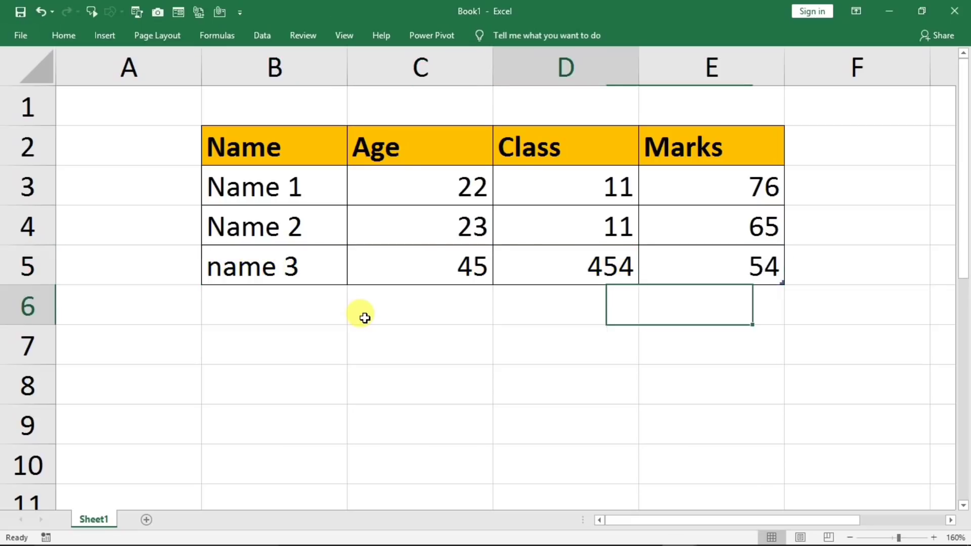
# - Start a record in row 6 with dfg, fhdfh and fh under Name, Age and Class, leaving Marks empty
pyautogui.write('d')
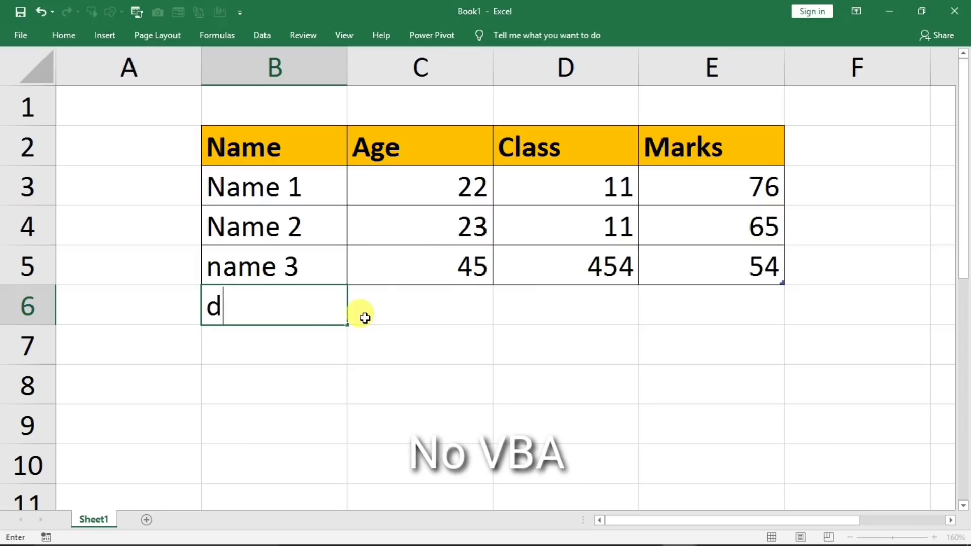
pyautogui.write('fg')
pyautogui.press('Tab')
pyautogui.write('fhdfh')
pyautogui.press('Tab')
pyautogui.write('fh')
pyautogui.press('Tab')
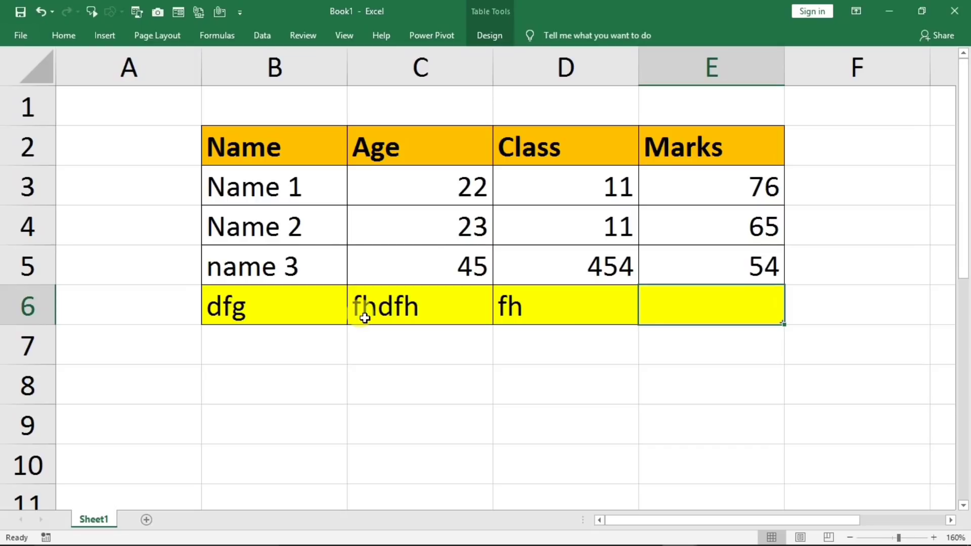
# - Add two new worksheets to the workbook and return to Sheet1
pyautogui.click(146, 520)
pyautogui.click(198, 521)
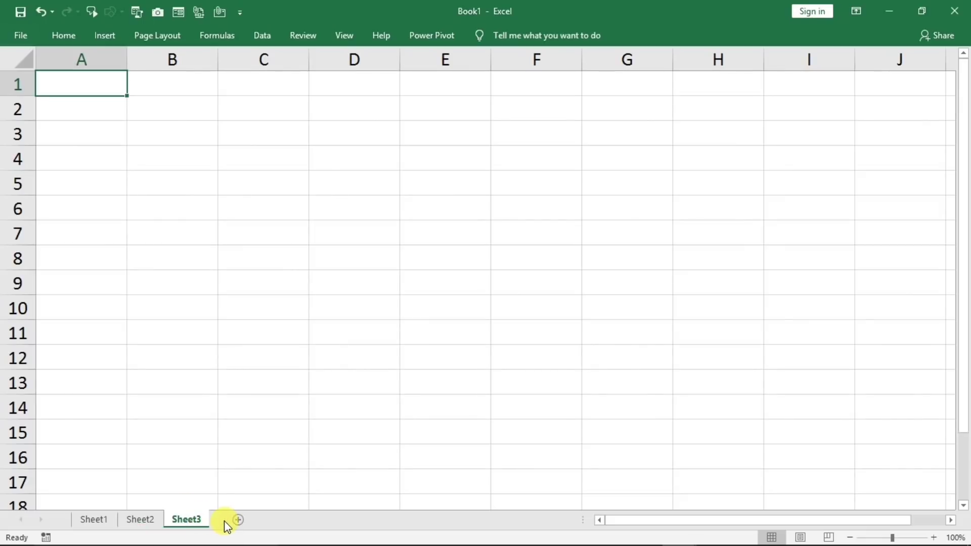
pyautogui.click(94, 520)
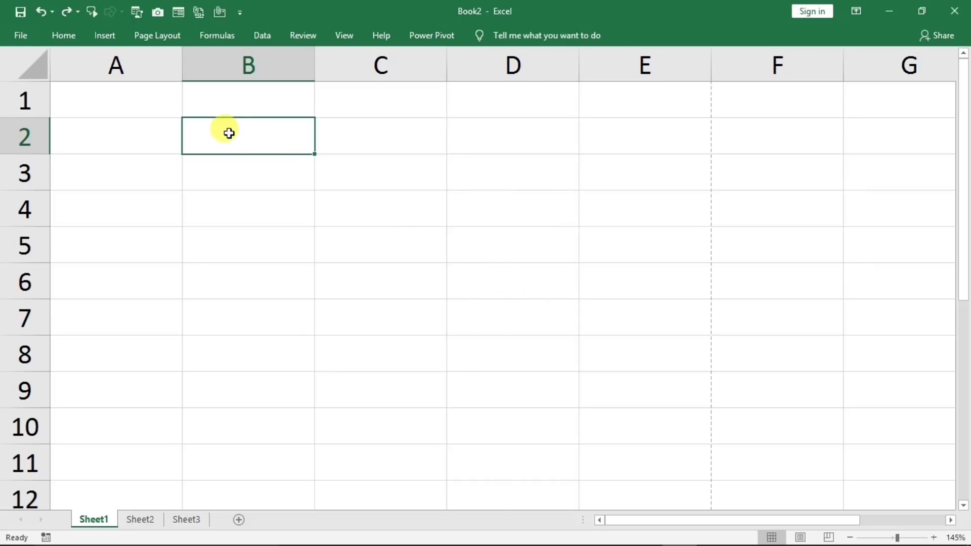
# - Enter the column headers Name, Age, Class and Marks in cells B2 to E2 of the blank sheet
pyautogui.moveTo(227, 132); pyautogui.dragTo(637, 135)
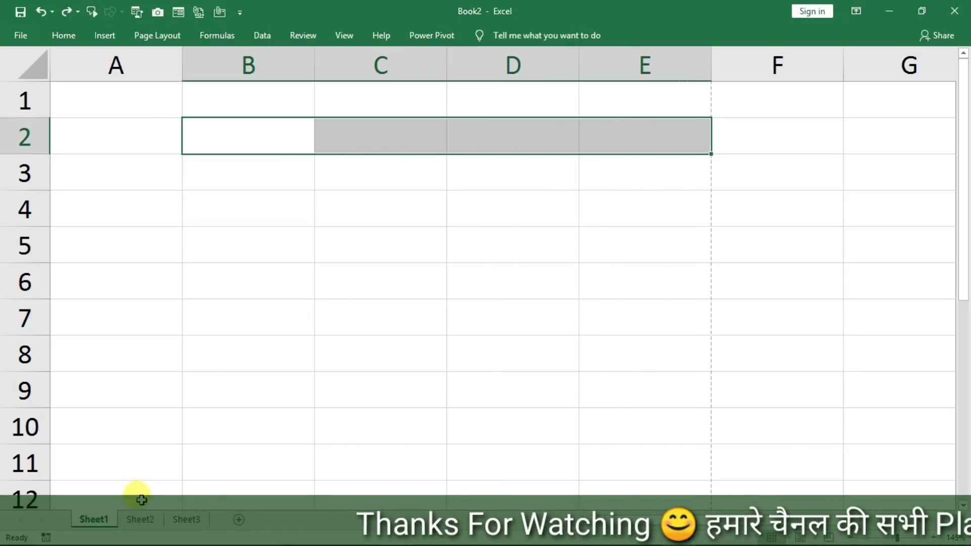
pyautogui.click(205, 134)
pyautogui.write('Name')
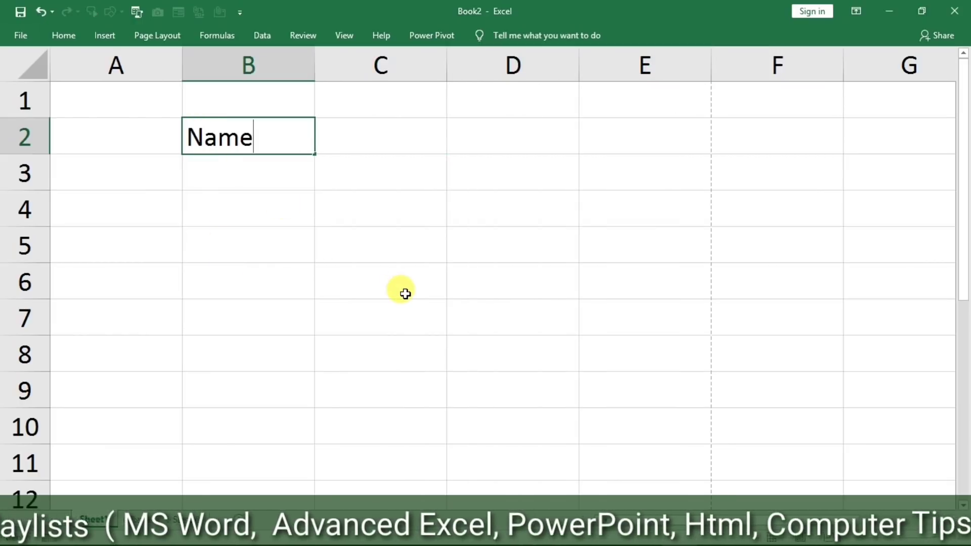
pyautogui.press('Tab')
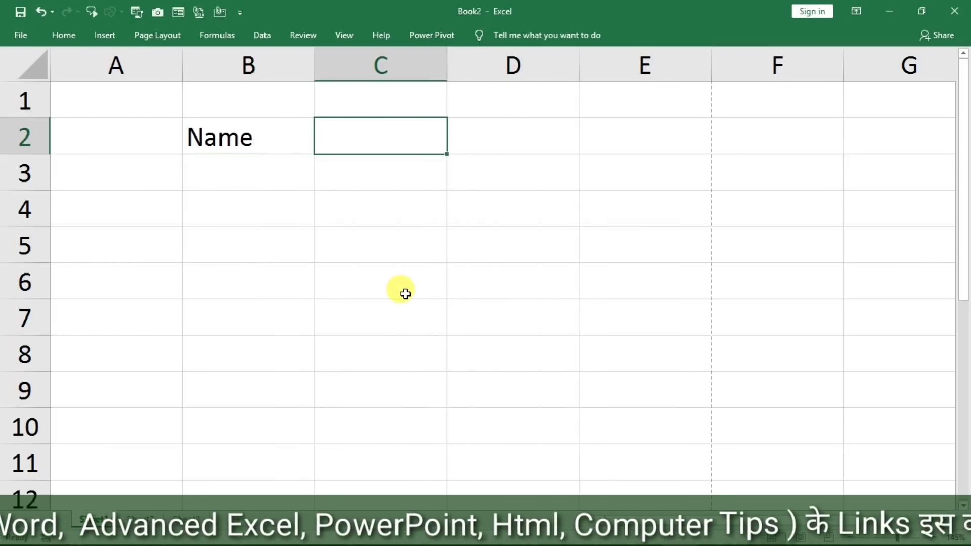
pyautogui.write('Age')
pyautogui.press('Tab')
pyautogui.write('C')
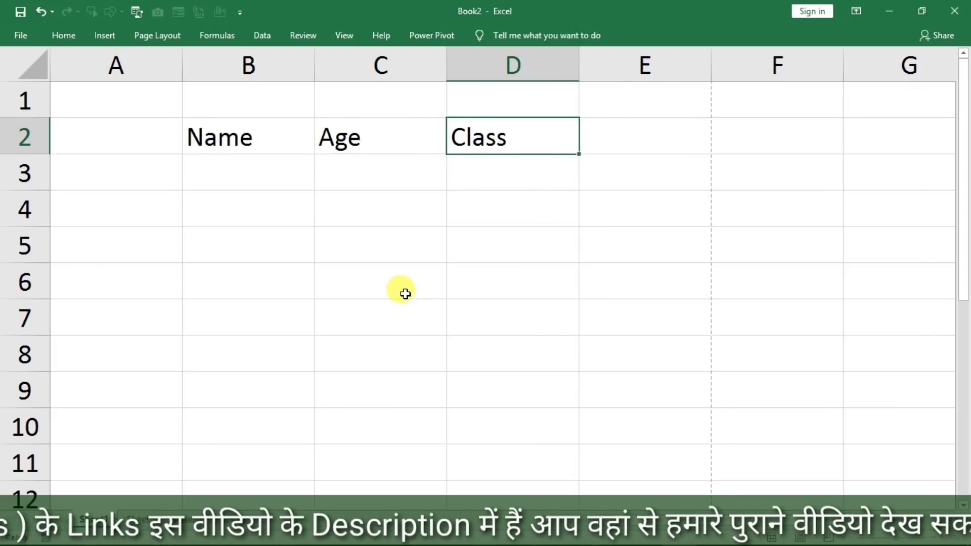
pyautogui.press('Tab')
pyautogui.write('Marks')
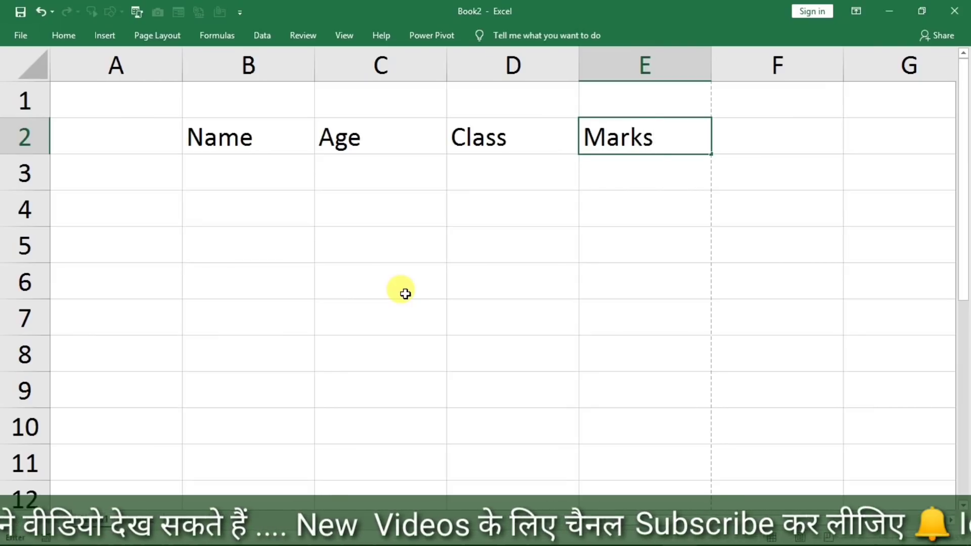
pyautogui.click(405, 294)
pyautogui.click(221, 176)
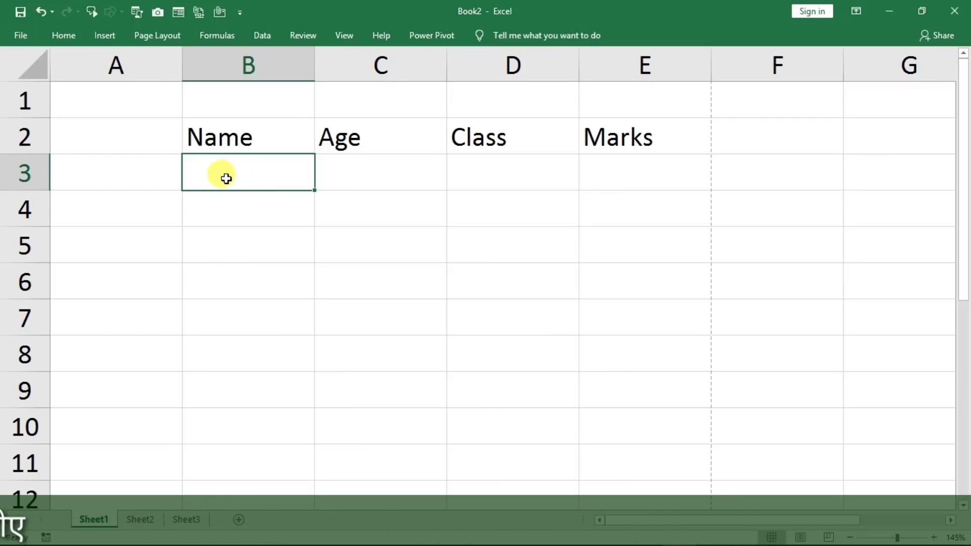
pyautogui.moveTo(228, 176); pyautogui.dragTo(609, 162)
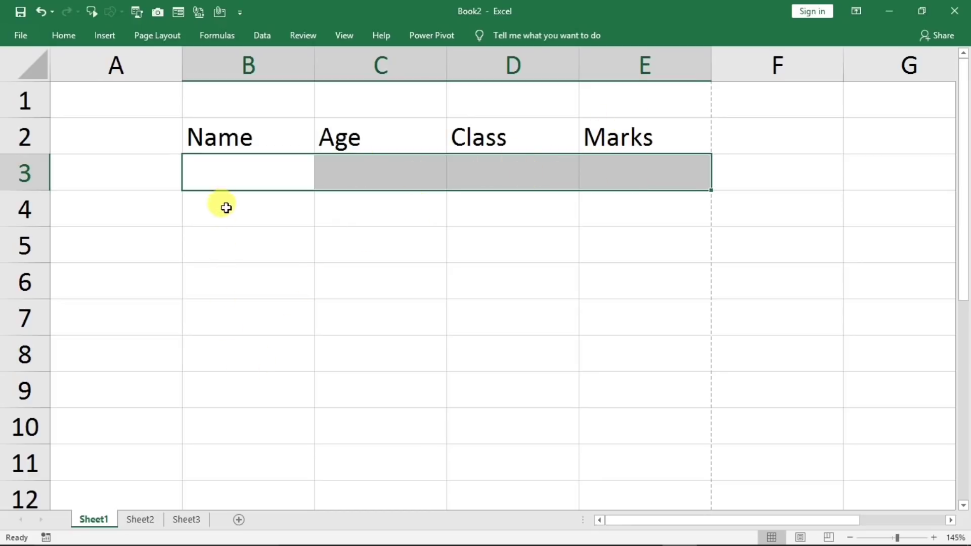
pyautogui.click(214, 174)
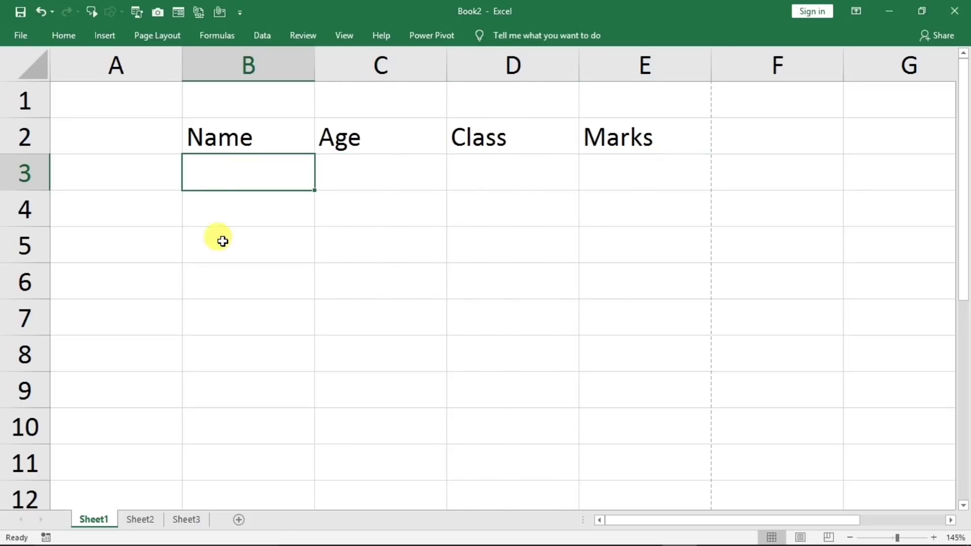
# - Enter an ISBLANK formula in cell B6 that checks whether B3 is empty
pyautogui.click(217, 280)
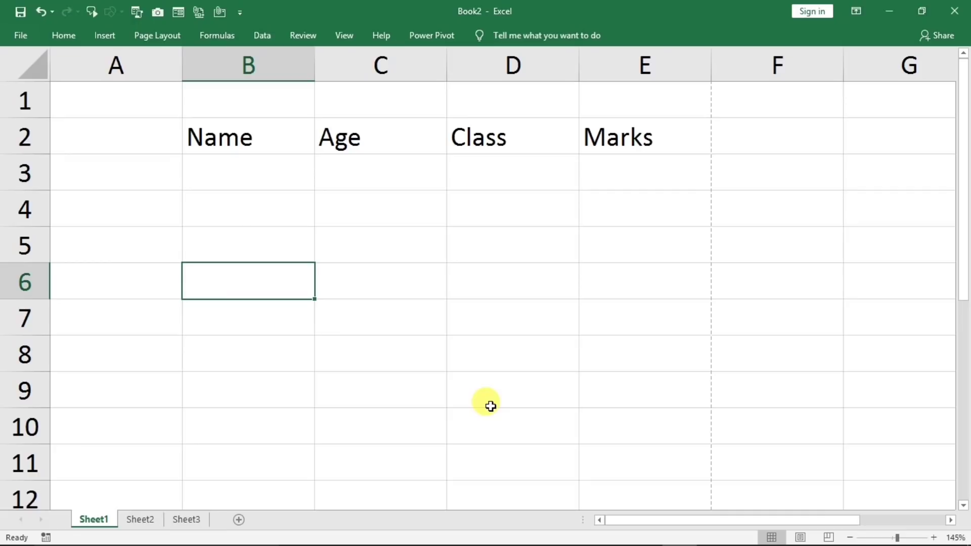
pyautogui.write('=-')
pyautogui.press('BackSpace')
pyautogui.write('isb')
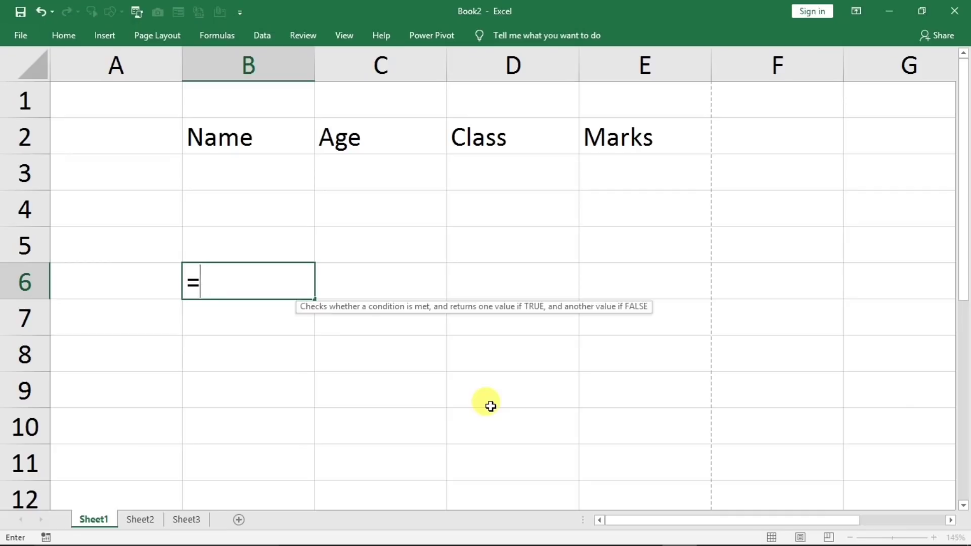
pyautogui.press('Tab')
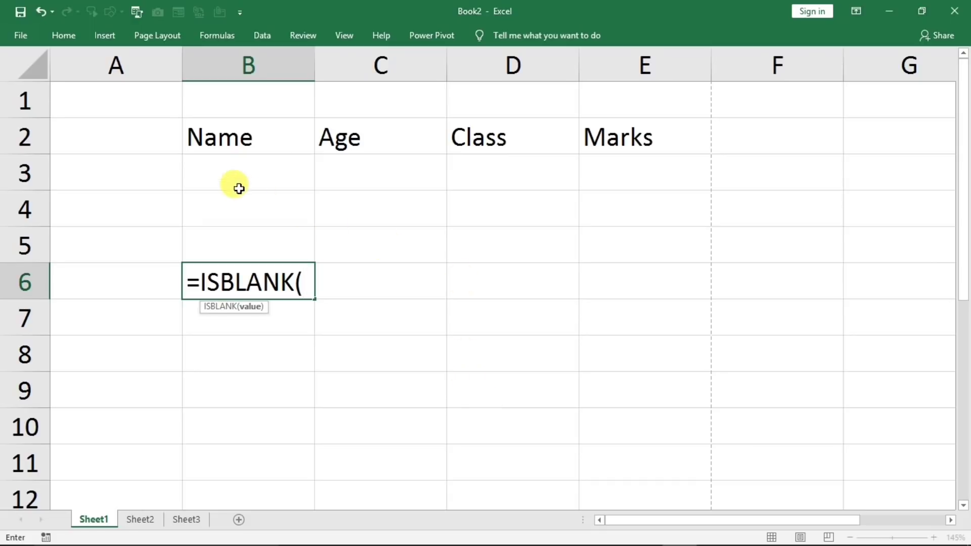
pyautogui.click(223, 172)
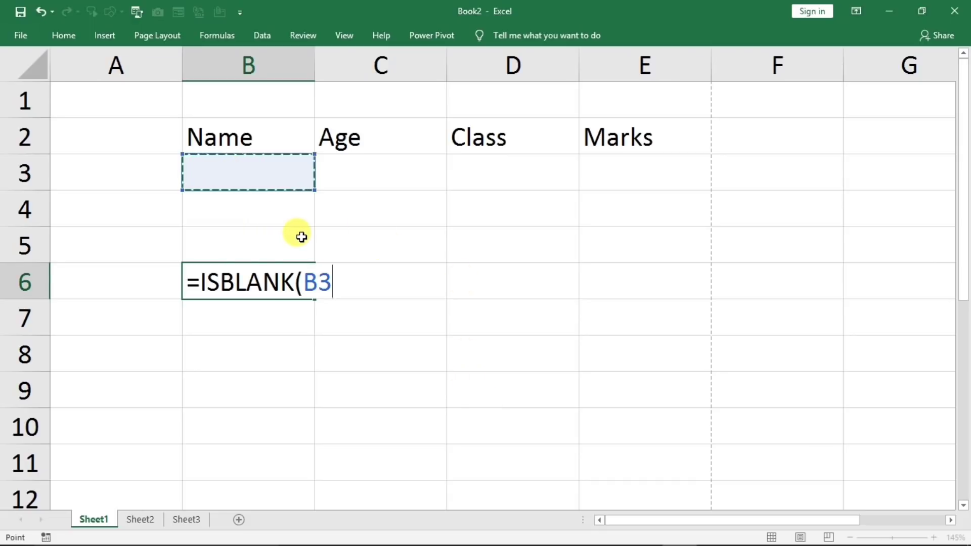
pyautogui.press('Return')
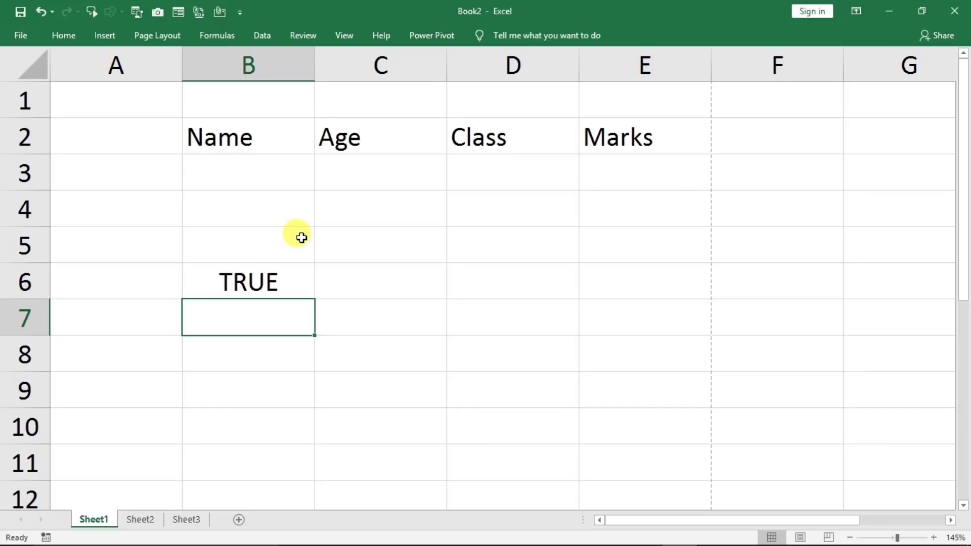
# - Enter ghg in cell B3 under Name to test the ISBLANK formula
pyautogui.click(238, 166)
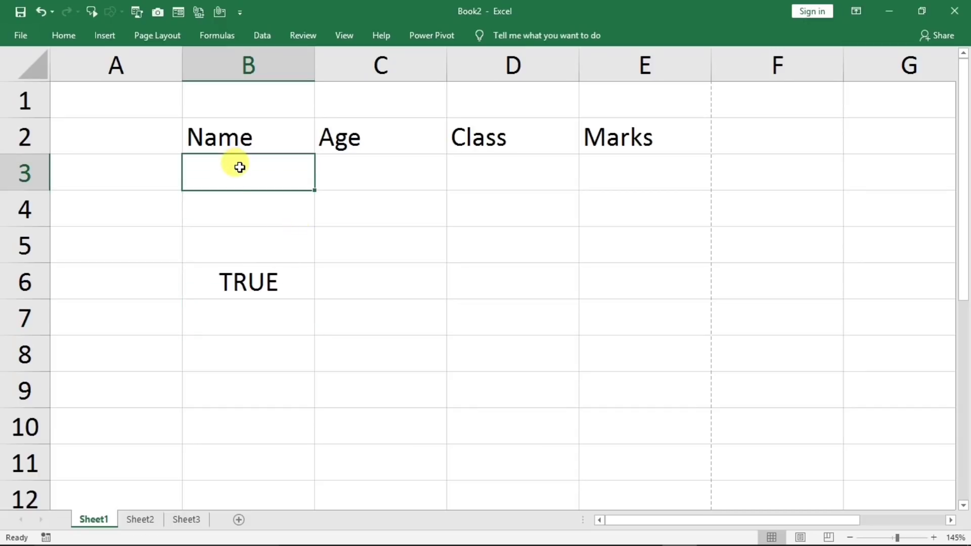
pyautogui.click(248, 268)
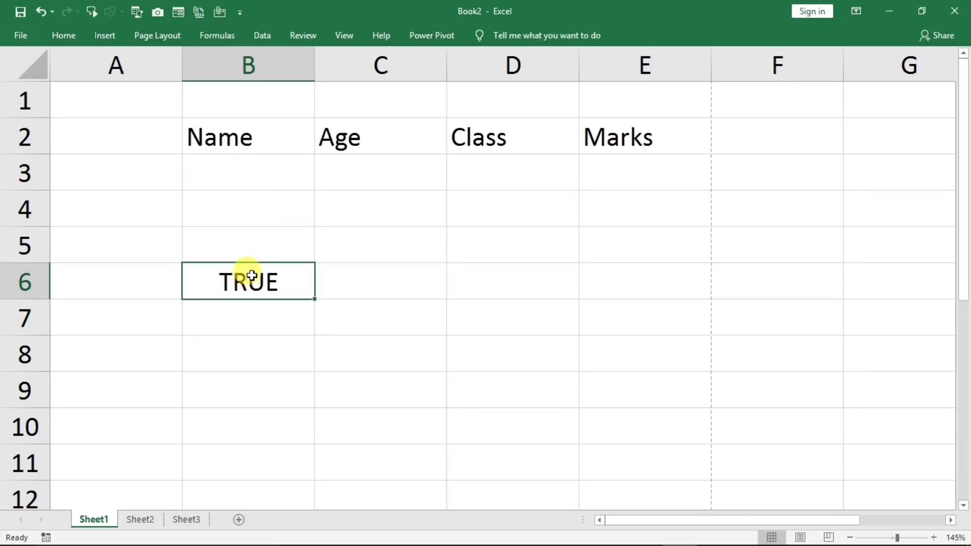
pyautogui.click(240, 182)
pyautogui.write('ghg')
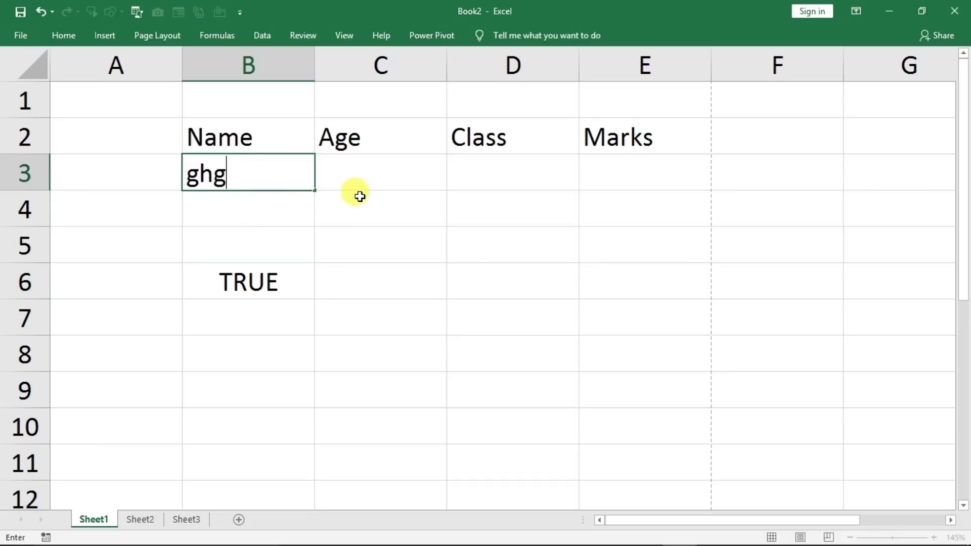
pyautogui.click(448, 246)
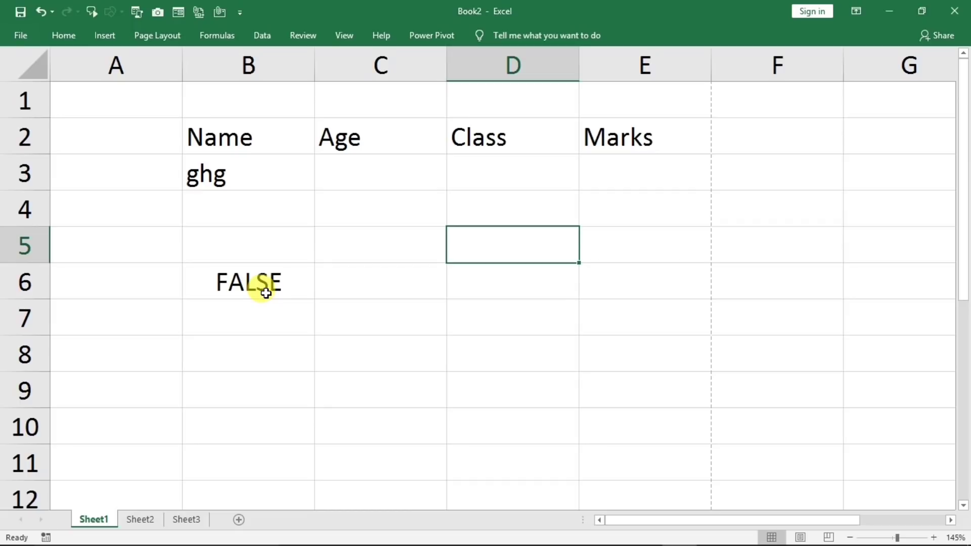
pyautogui.moveTo(260, 167)
pyautogui.mouseDown()
pyautogui.moveTo(615, 195)
pyautogui.moveTo(629, 169)
pyautogui.mouseUp()
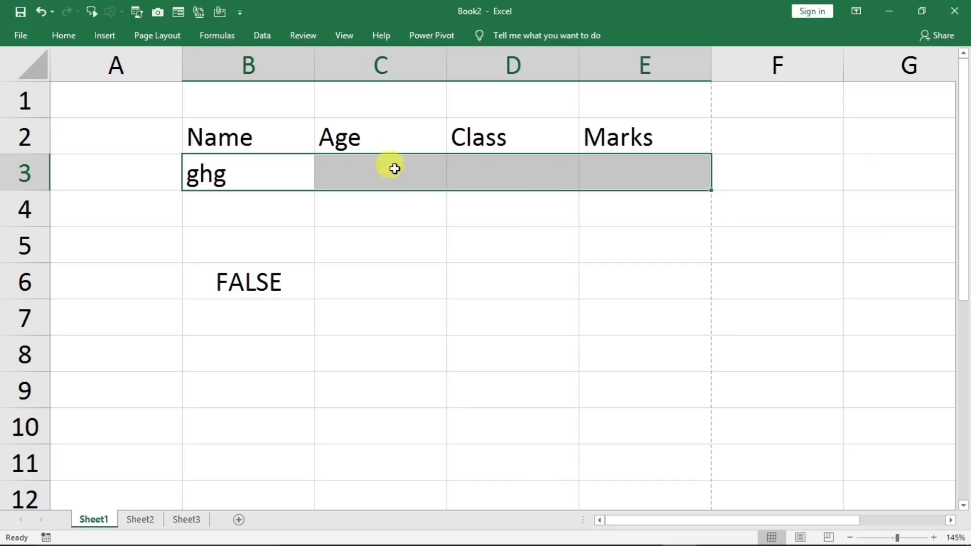
pyautogui.click(63, 38)
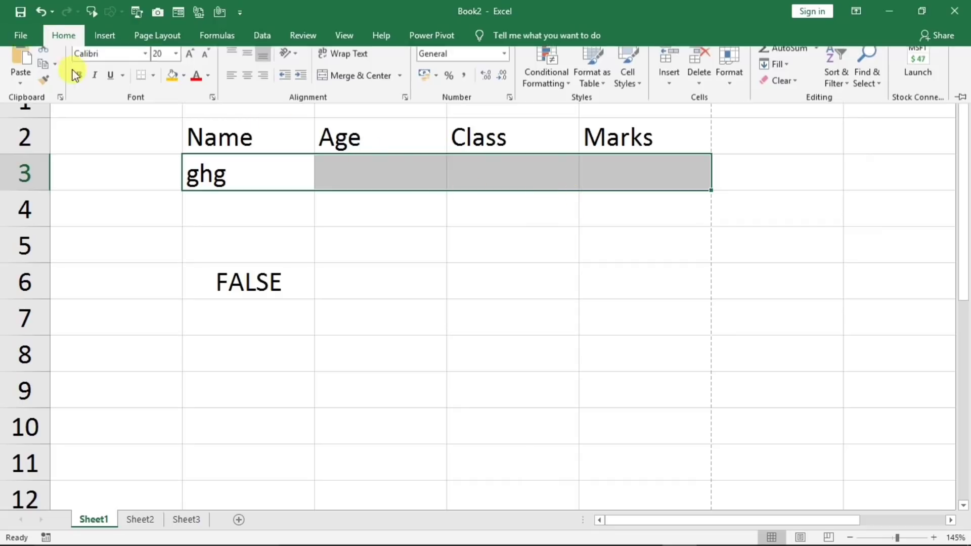
pyautogui.click(560, 95)
pyautogui.click(559, 264)
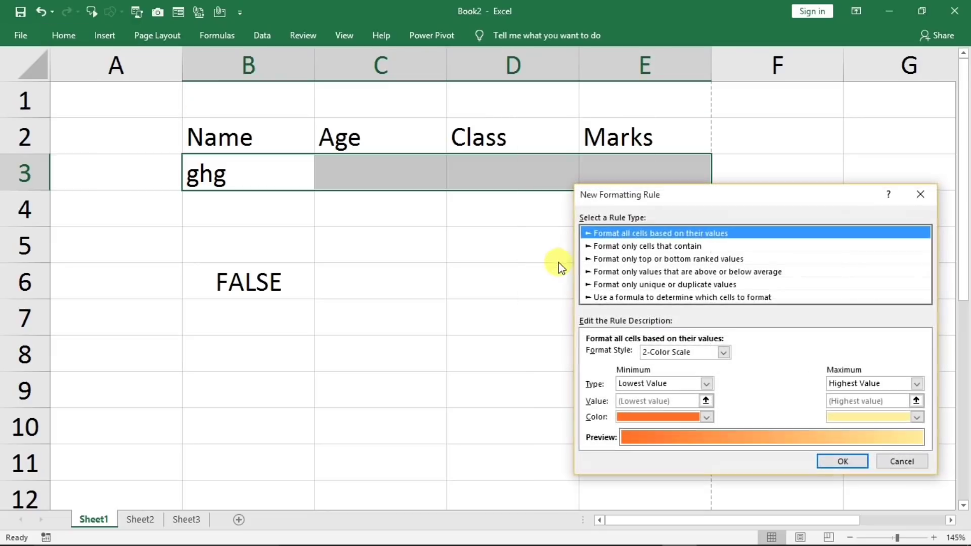
pyautogui.click(623, 297)
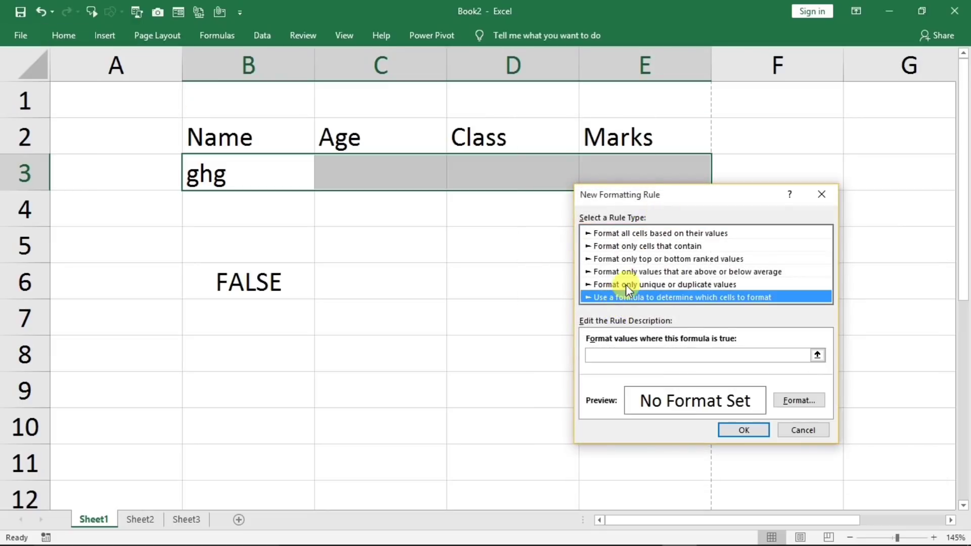
pyautogui.moveTo(663, 199); pyautogui.dragTo(682, 172)
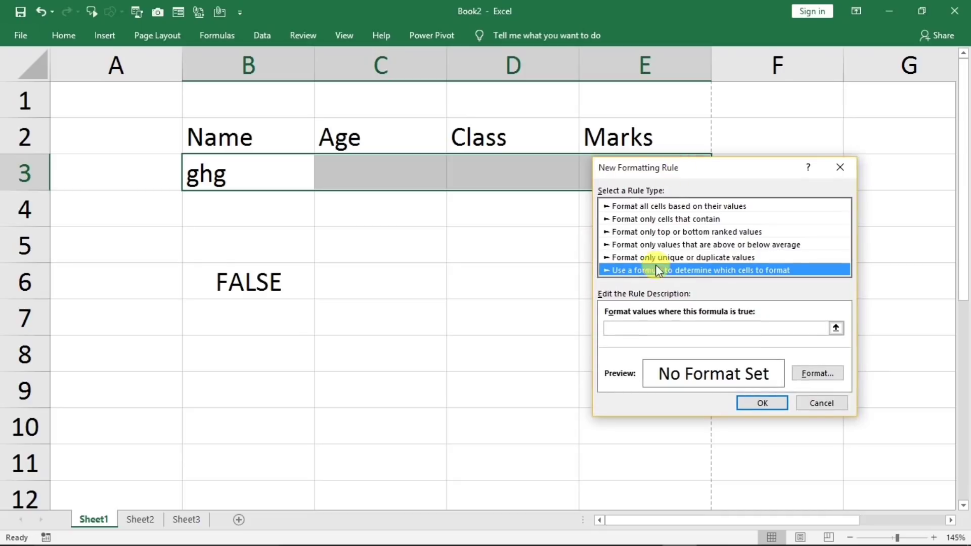
pyautogui.click(626, 329)
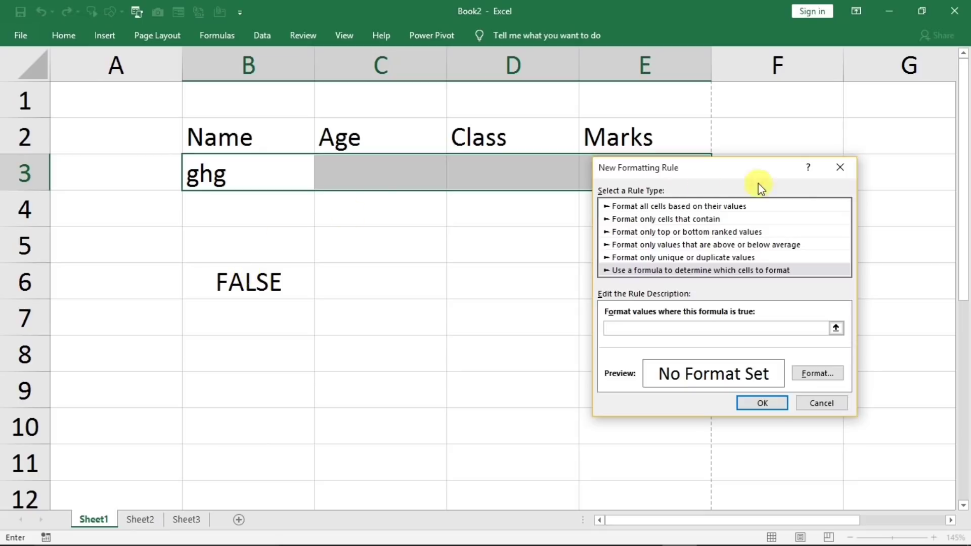
pyautogui.click(830, 176)
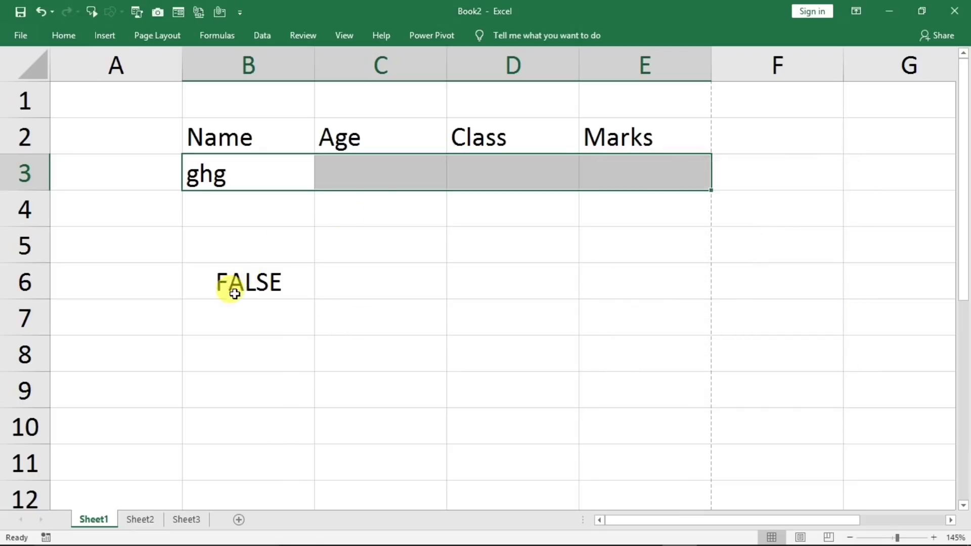
pyautogui.click(223, 279)
pyautogui.doubleClick(216, 282)
pyautogui.click(201, 278)
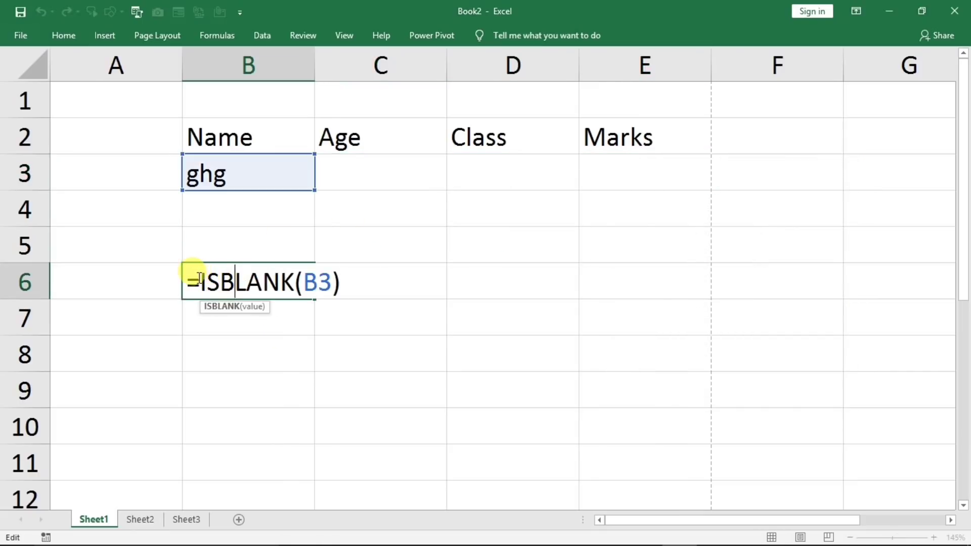
pyautogui.click(201, 279)
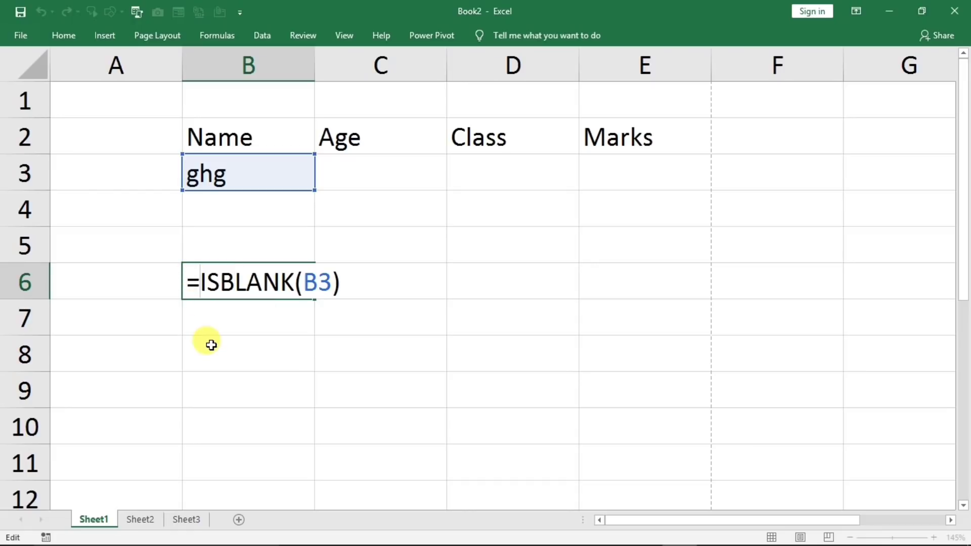
pyautogui.click(320, 384)
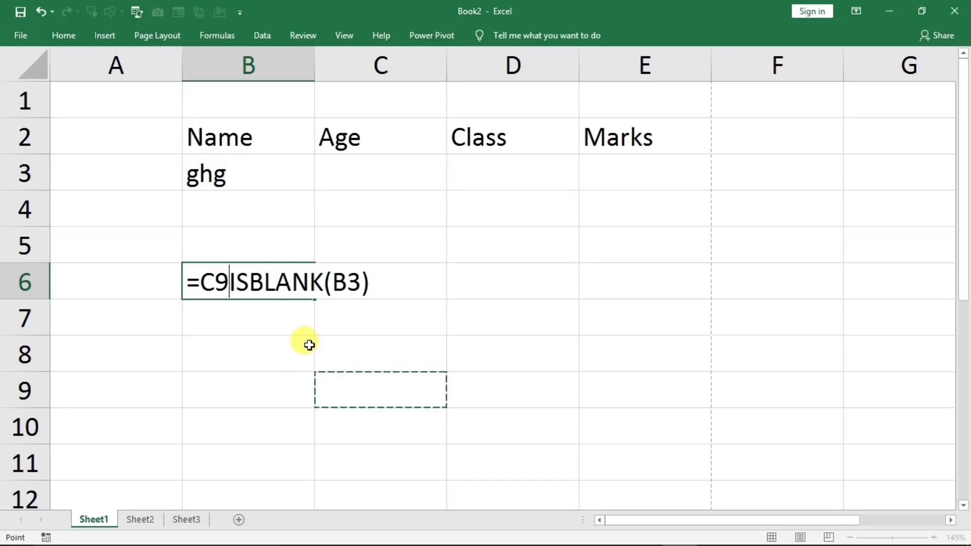
pyautogui.press('BackSpace')
pyautogui.press('BackSpace')
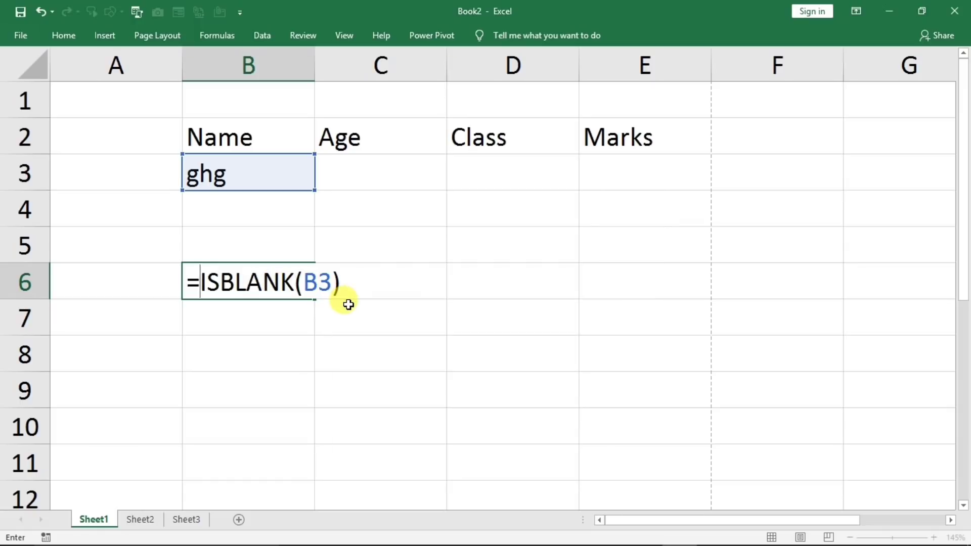
pyautogui.press('Return')
# - Clear the entry in cell B3 and wrap the formula in B6 in NOT, as =NOT(ISBLANK(B3))
pyautogui.click(235, 184)
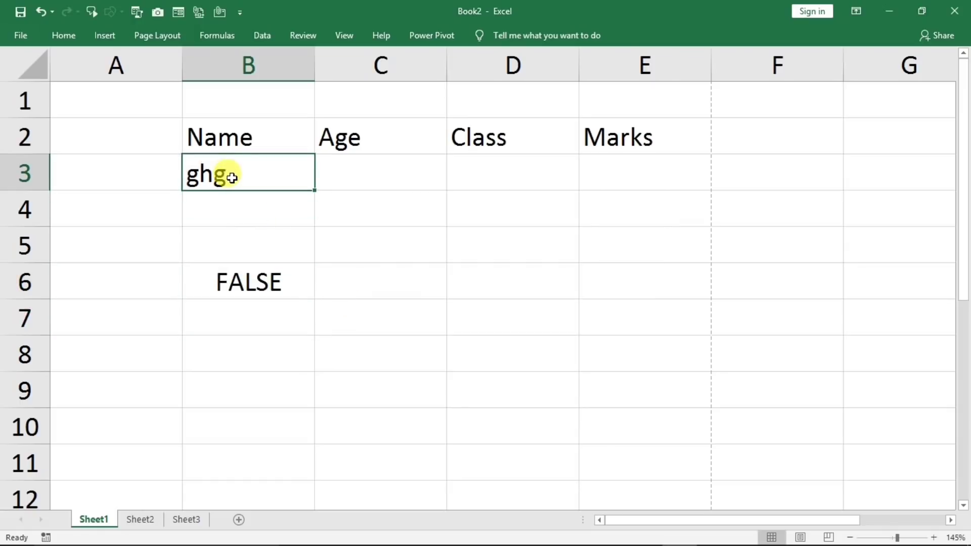
pyautogui.press('Delete')
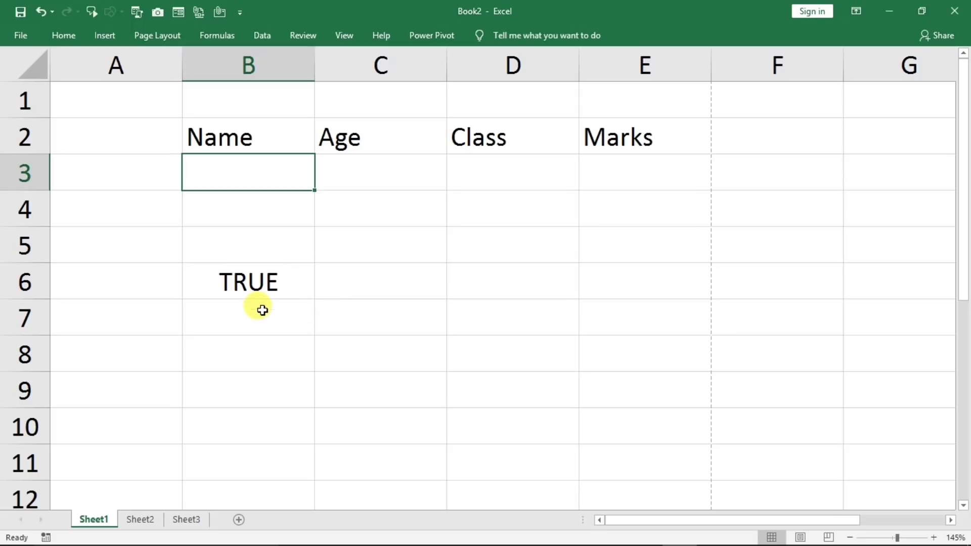
pyautogui.doubleClick(234, 282)
pyautogui.click(199, 282)
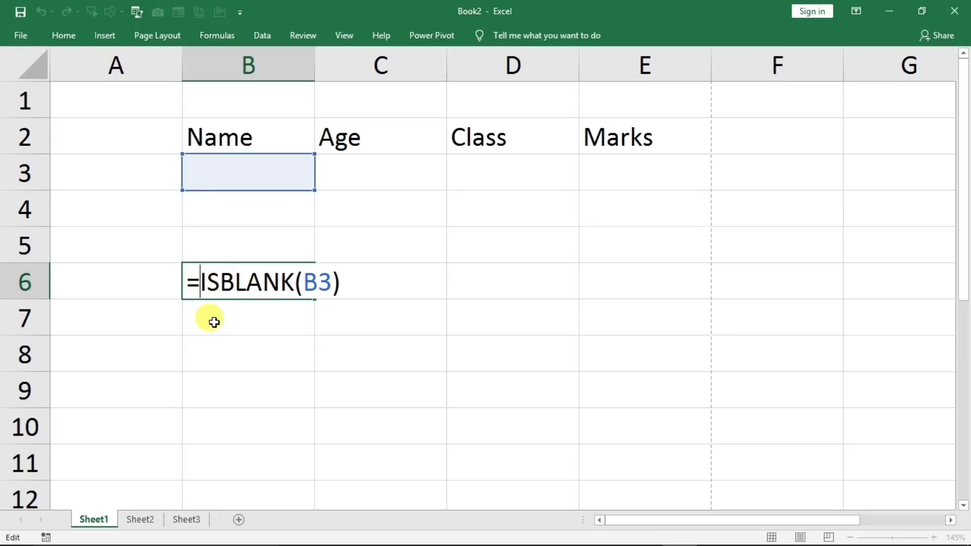
pyautogui.write('not')
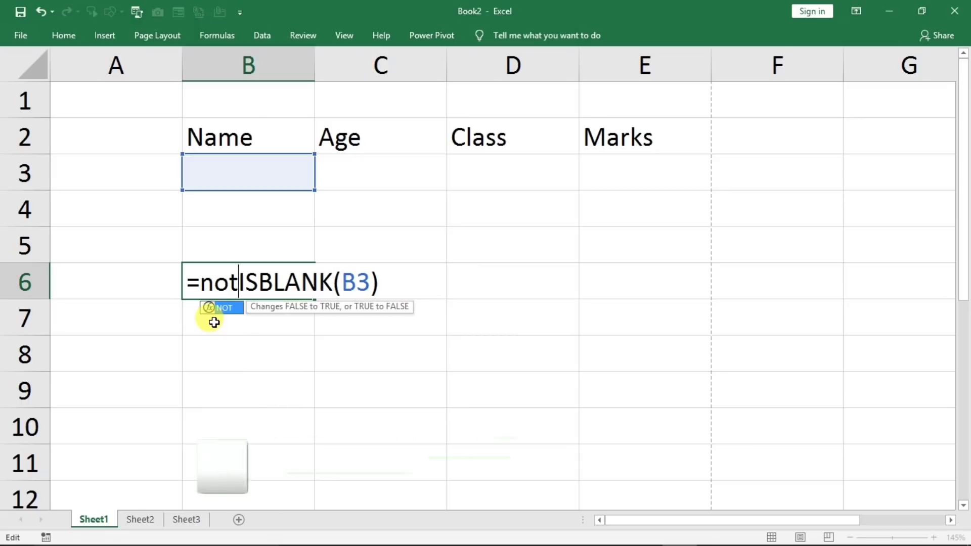
pyautogui.write('(')
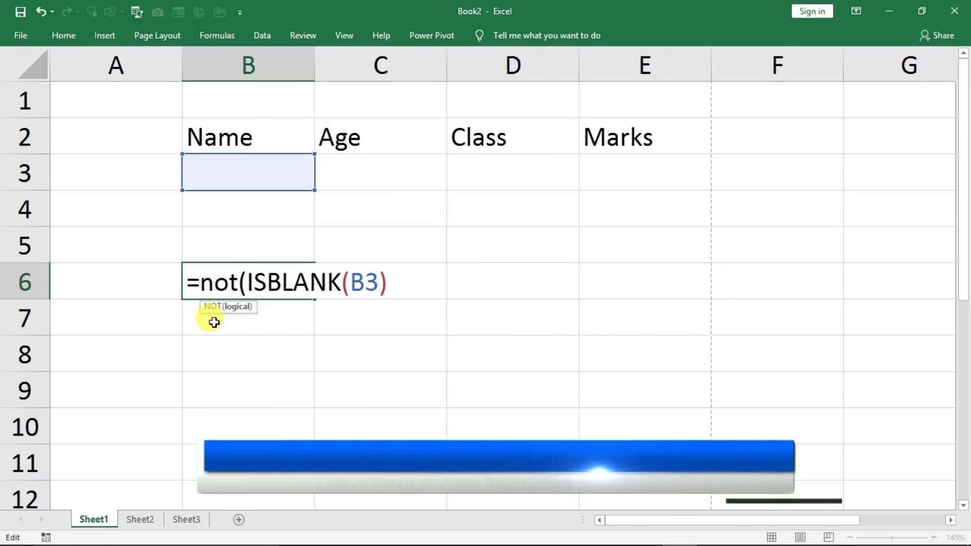
pyautogui.click(391, 286)
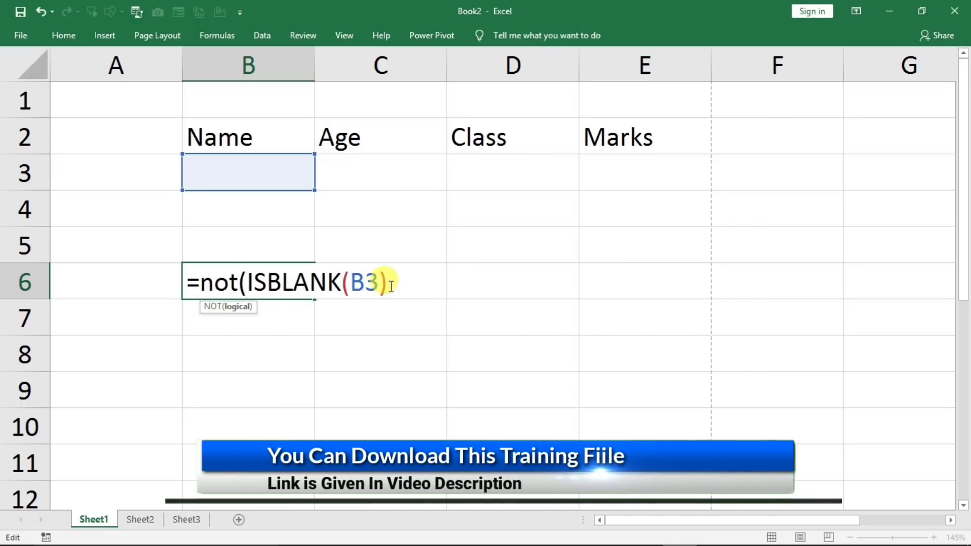
pyautogui.write(')')
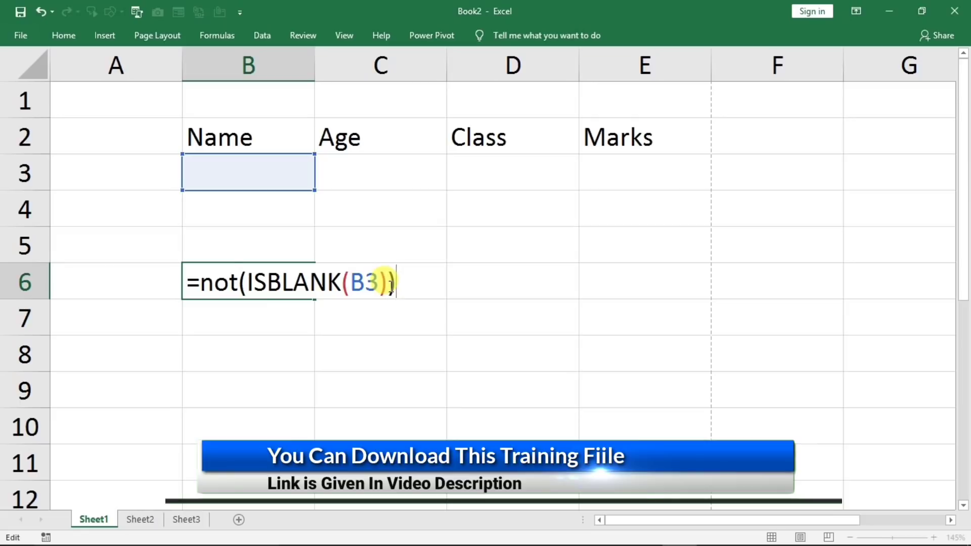
pyautogui.press('Return')
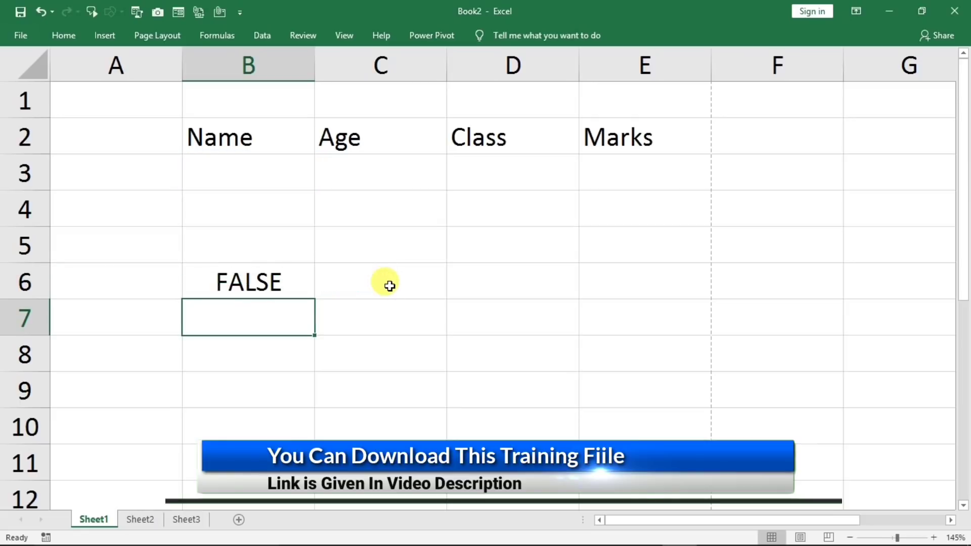
# - Enter fgf in cell B3 under Name to test the NOT formula
pyautogui.click(243, 180)
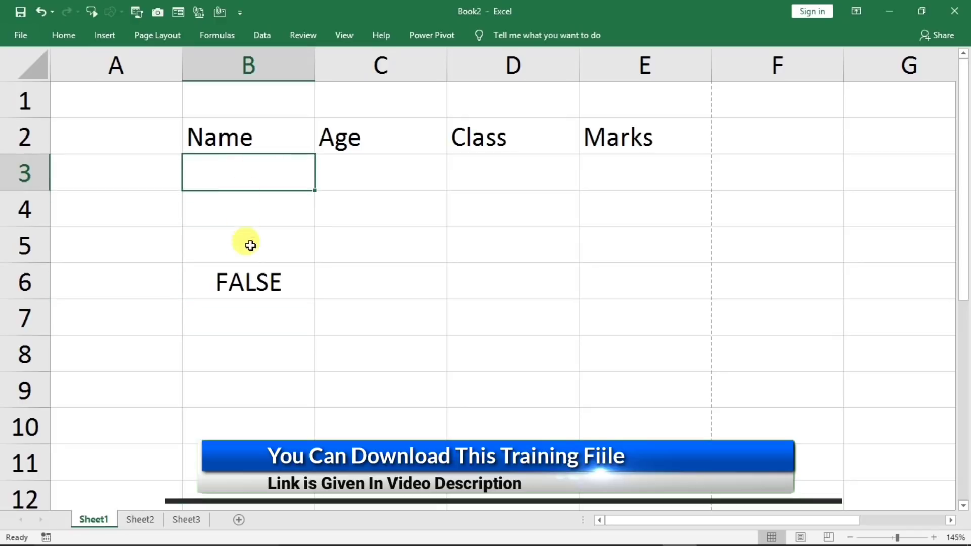
pyautogui.write('fgf')
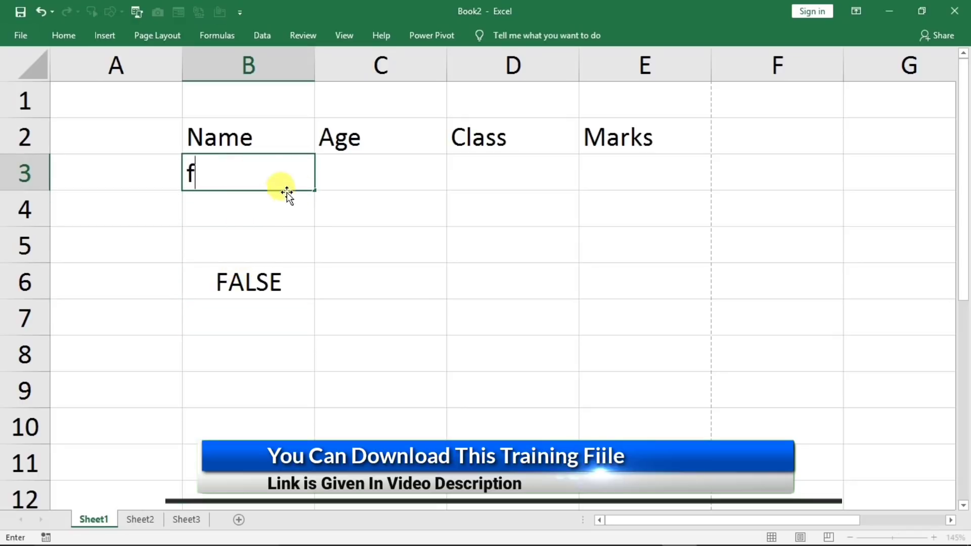
pyautogui.click(418, 245)
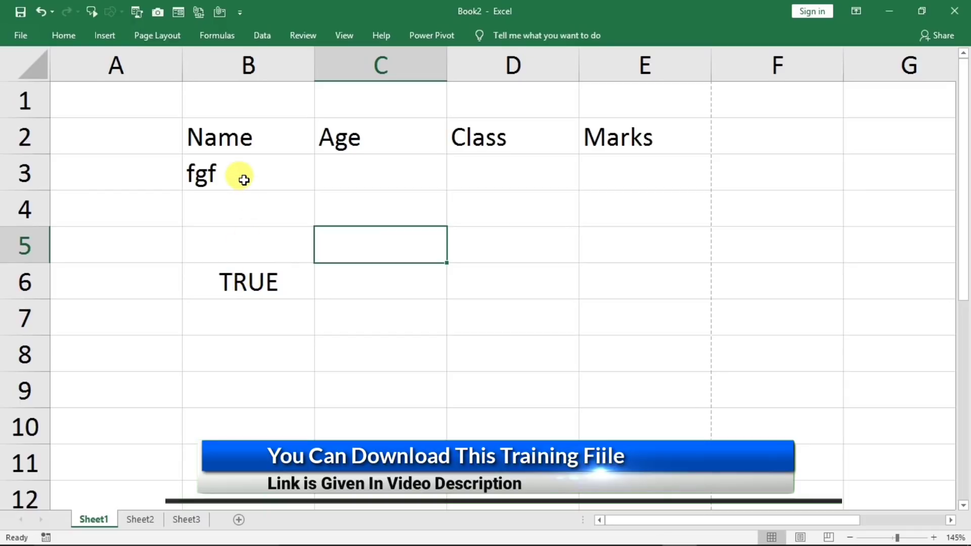
# - Copy the complete formula text from cell B6 and empty the cell
pyautogui.doubleClick(246, 281)
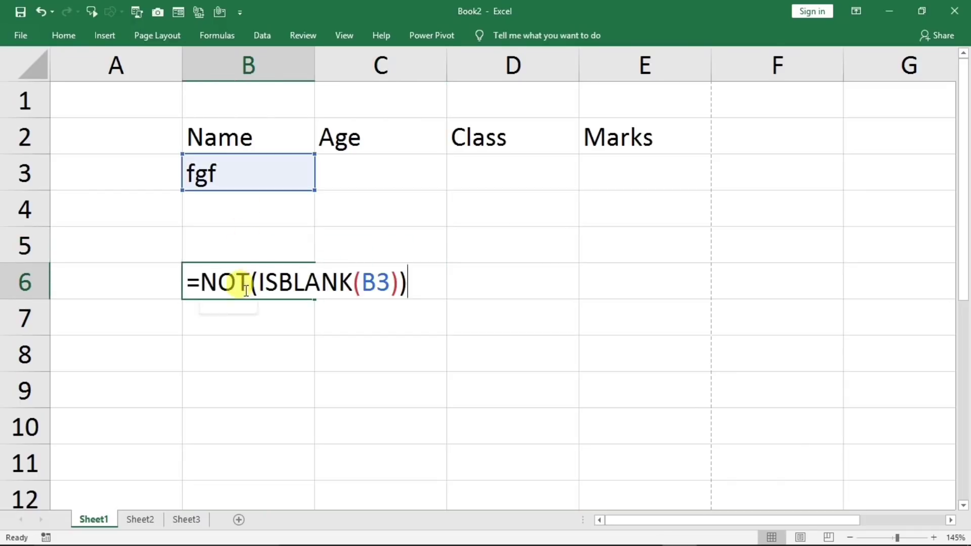
pyautogui.moveTo(192, 280); pyautogui.dragTo(429, 275)
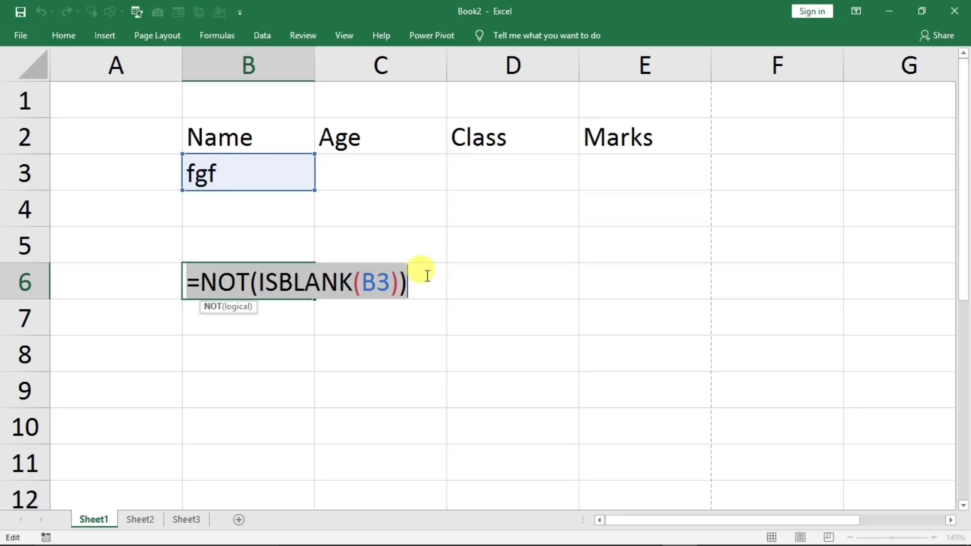
pyautogui.hotkey('ctrl', 'c')
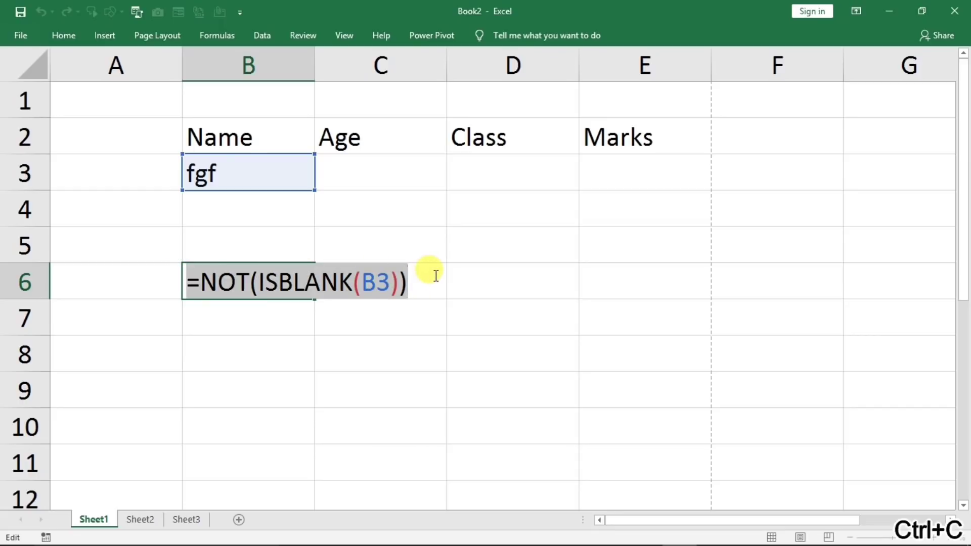
pyautogui.click(453, 348)
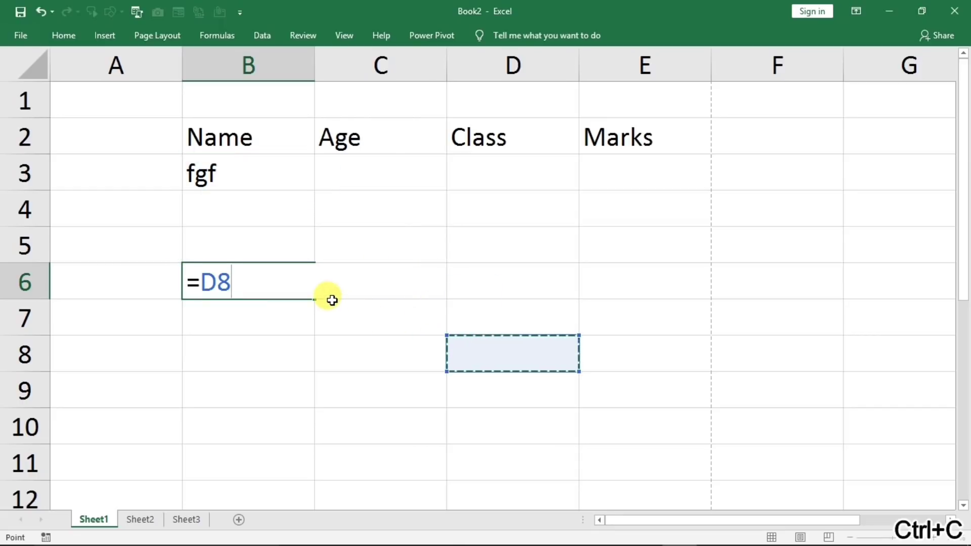
pyautogui.press('BackSpace')
pyautogui.press('BackSpace')
pyautogui.press('BackSpace')
pyautogui.click(347, 354)
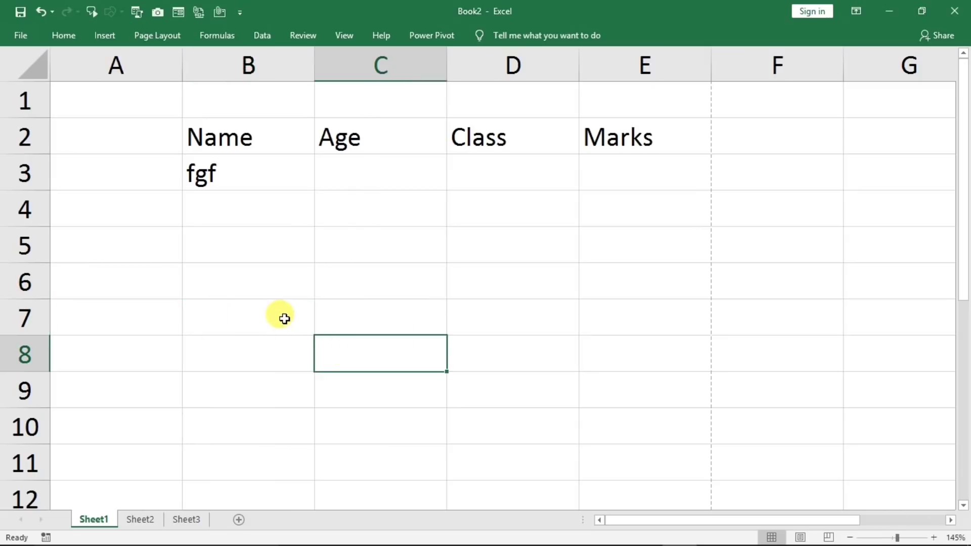
# - Start a new conditional formatting rule for cells B3 to E3 that uses a formula to determine which cells to format
pyautogui.moveTo(223, 169); pyautogui.dragTo(585, 167)
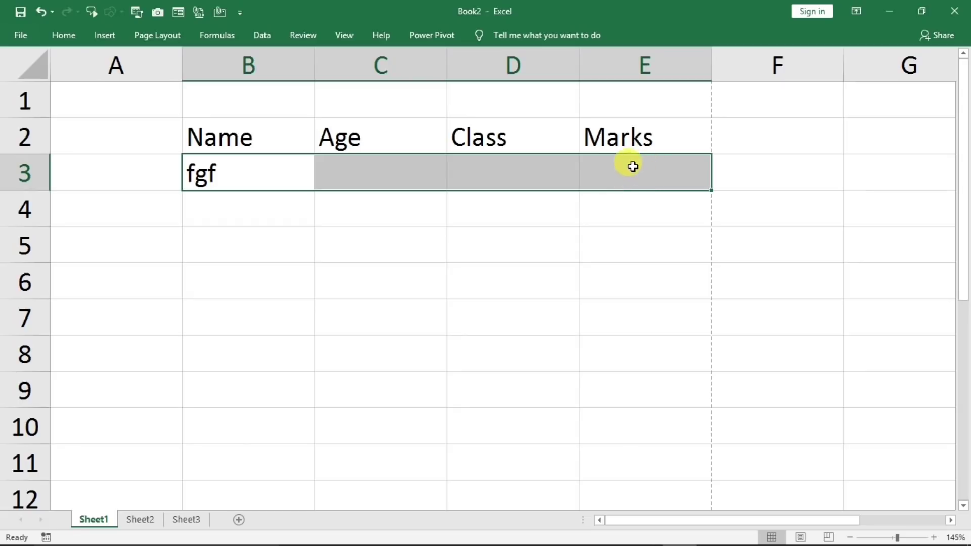
pyautogui.click(64, 36)
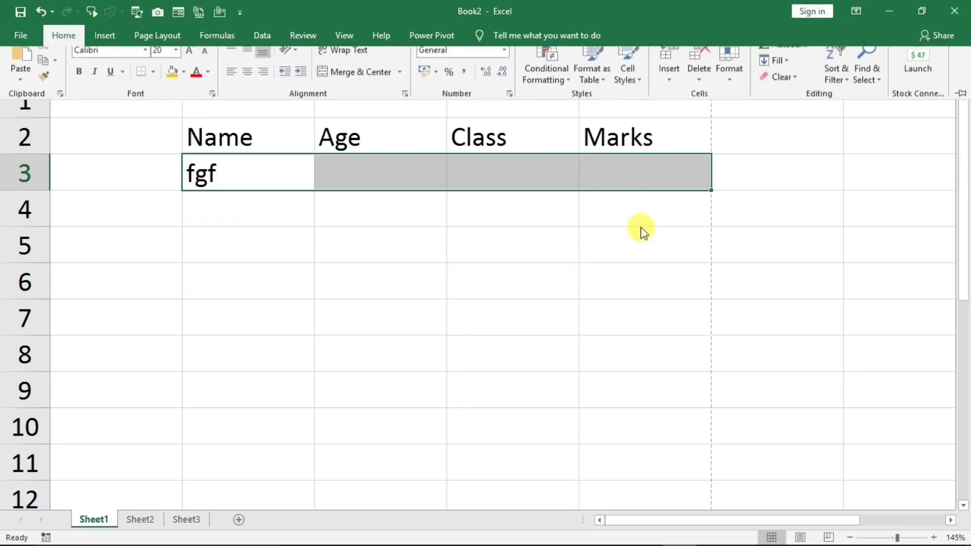
pyautogui.click(558, 92)
pyautogui.click(566, 267)
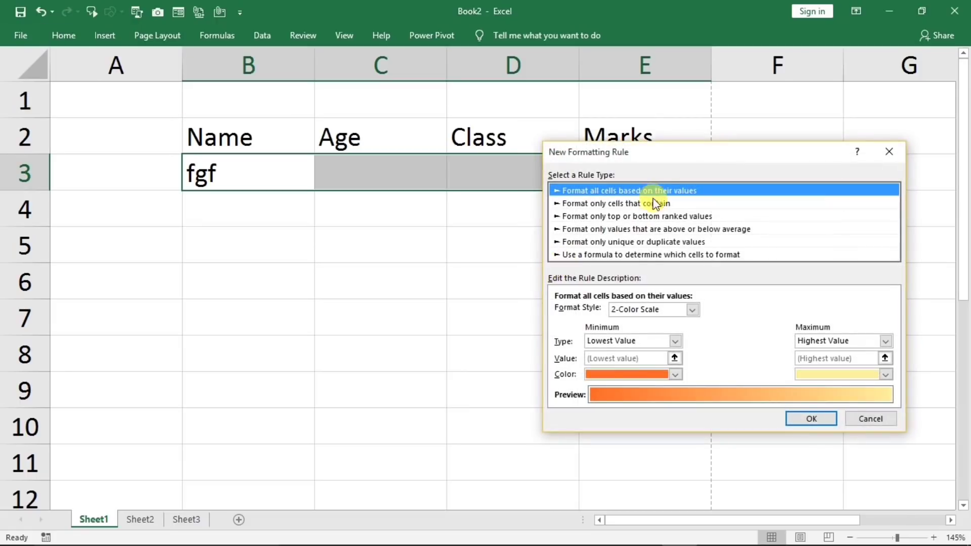
pyautogui.moveTo(660, 159); pyautogui.dragTo(499, 215)
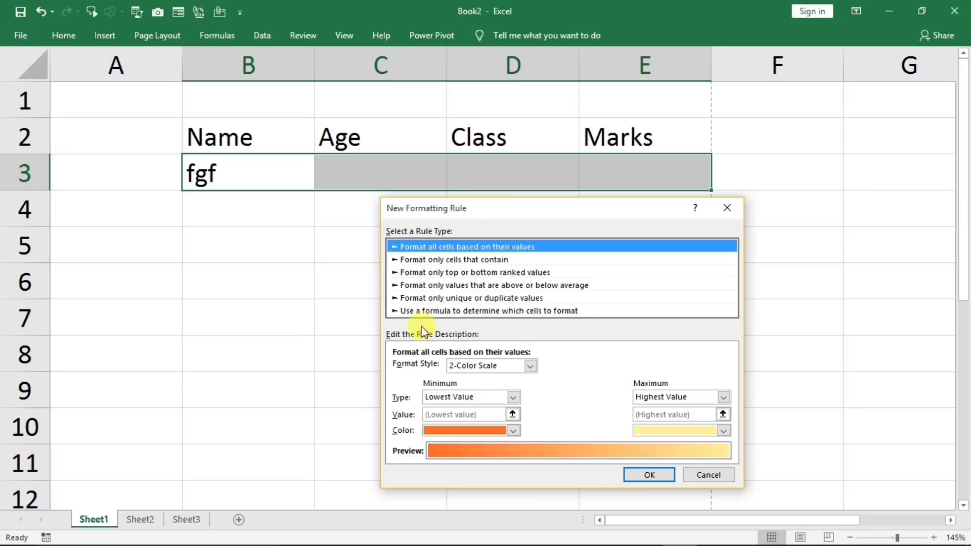
pyautogui.click(419, 310)
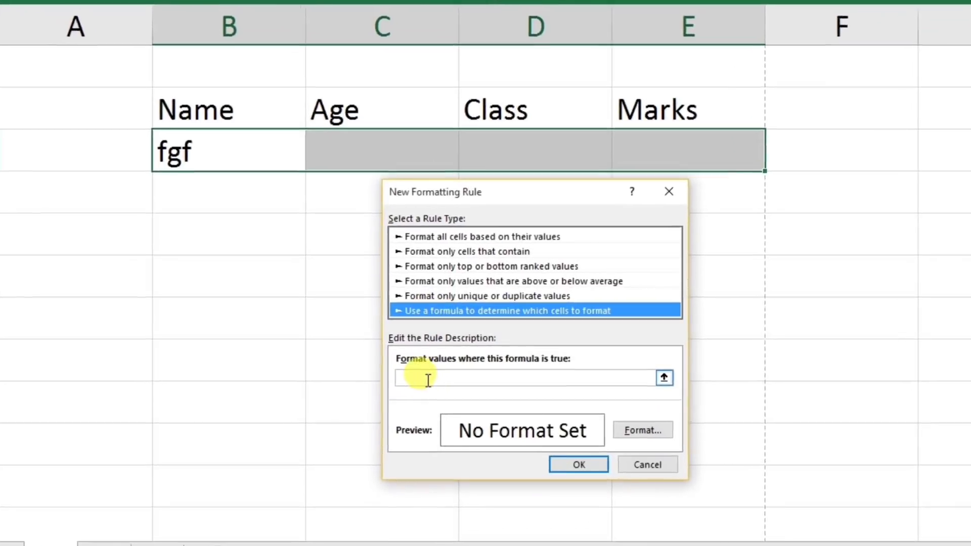
# - Set the rule's formula to =NOT(ISBLANK($B3)), with only the column of the Name cell reference locked
pyautogui.click(420, 370)
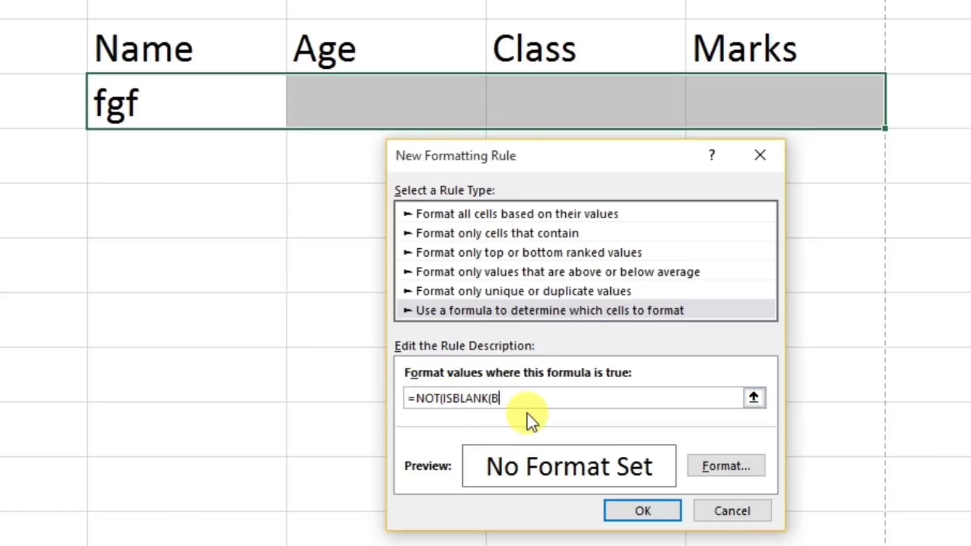
pyautogui.press('BackSpace')
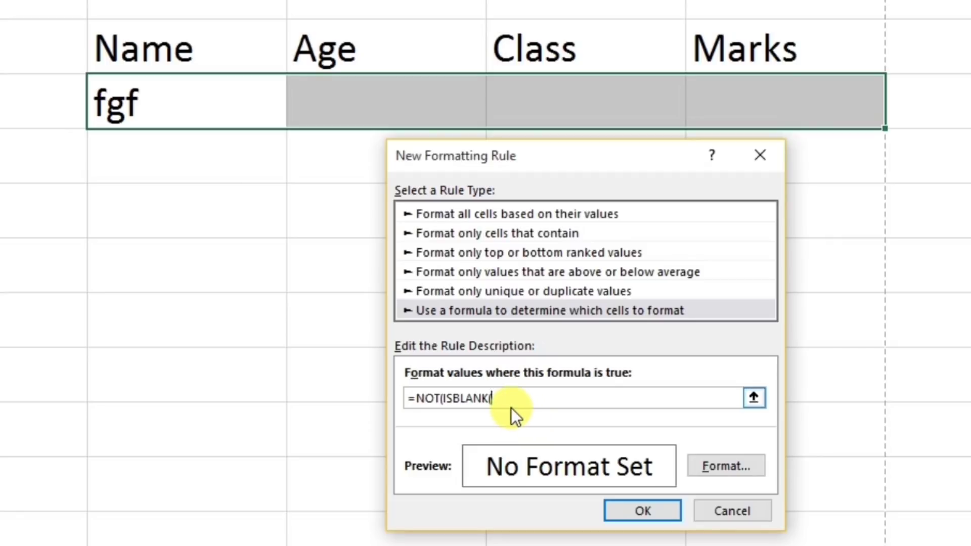
pyautogui.click(144, 110)
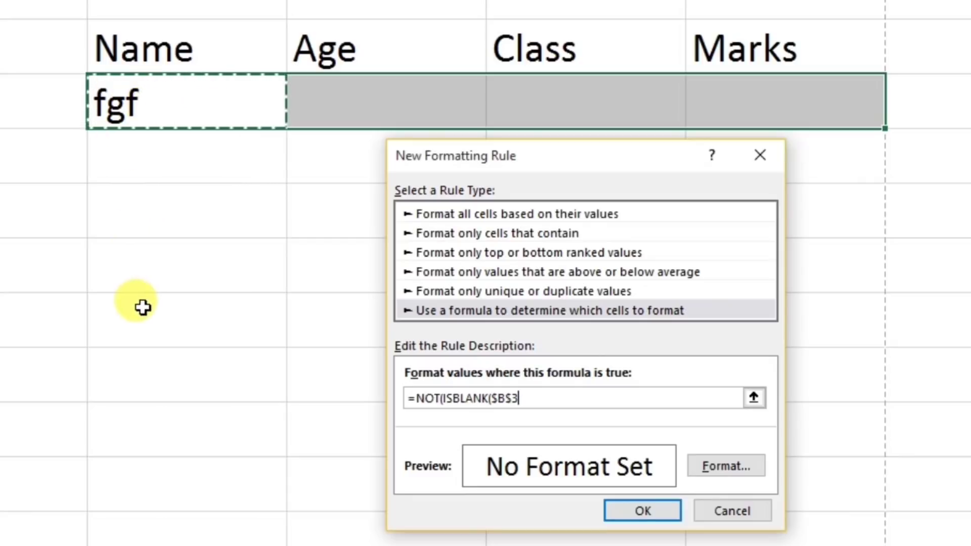
pyautogui.click(513, 398)
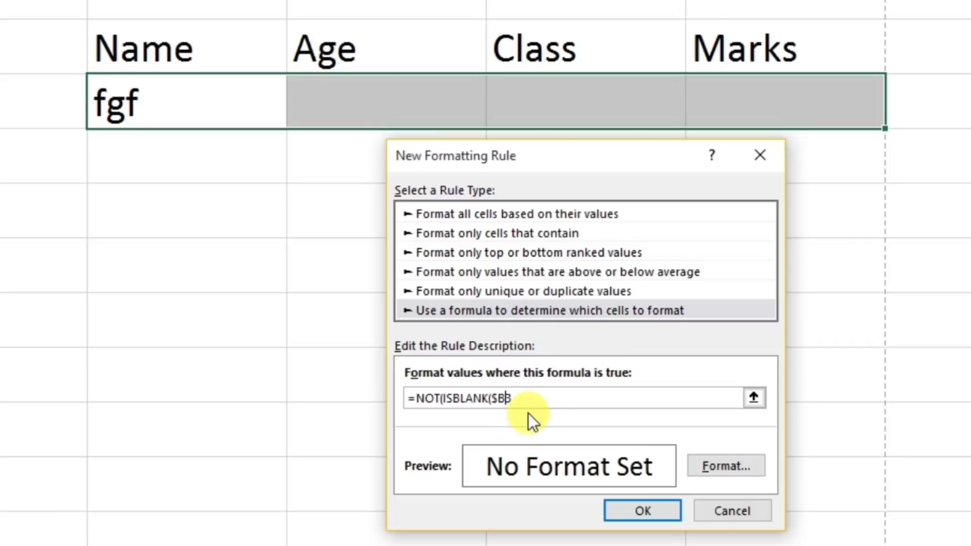
pyautogui.press('BackSpace')
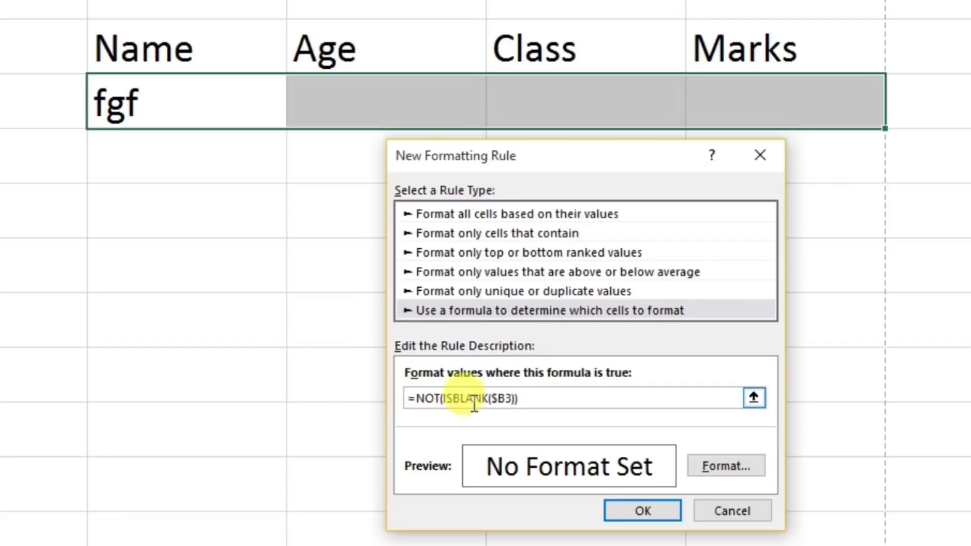
# - Give the rule a yellow background fill and apply it to cells B3 to E3
pyautogui.click(713, 472)
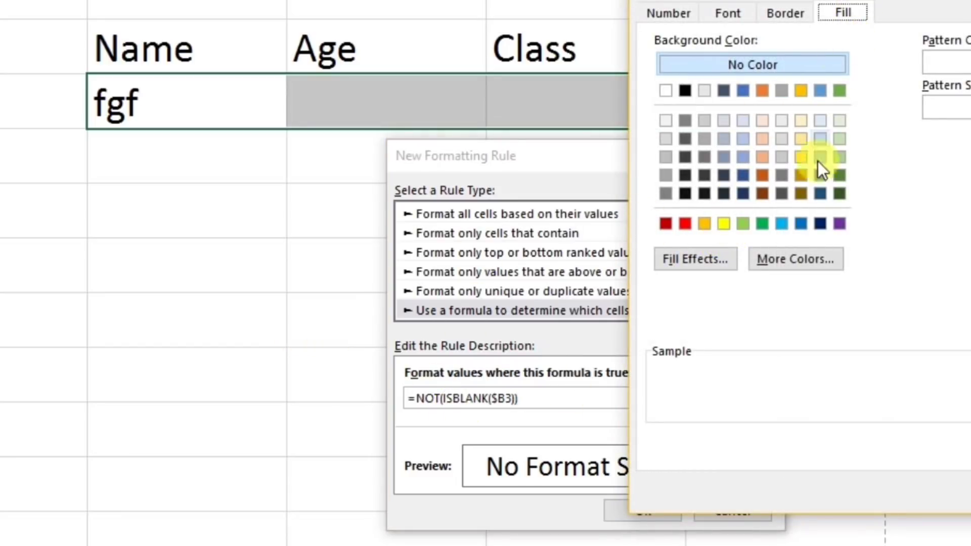
pyautogui.click(723, 224)
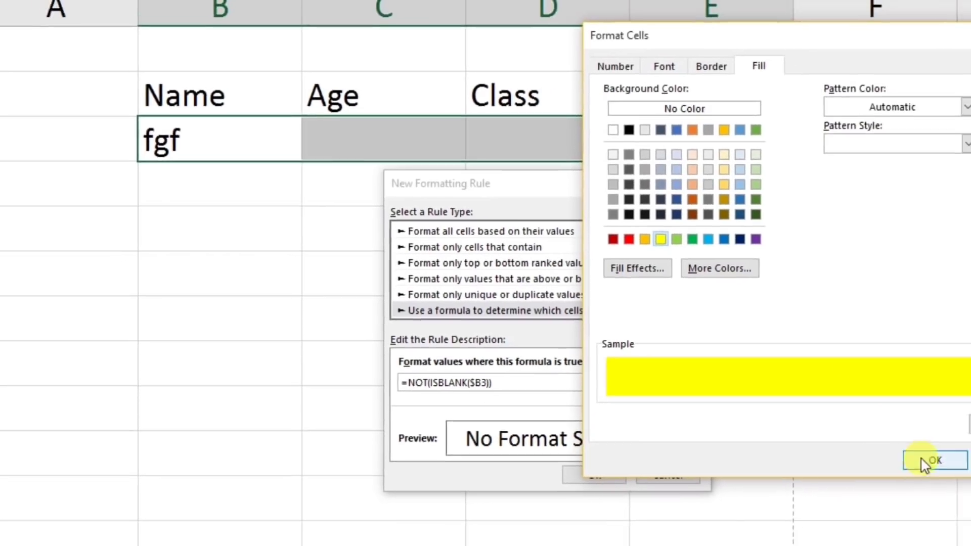
pyautogui.click(949, 489)
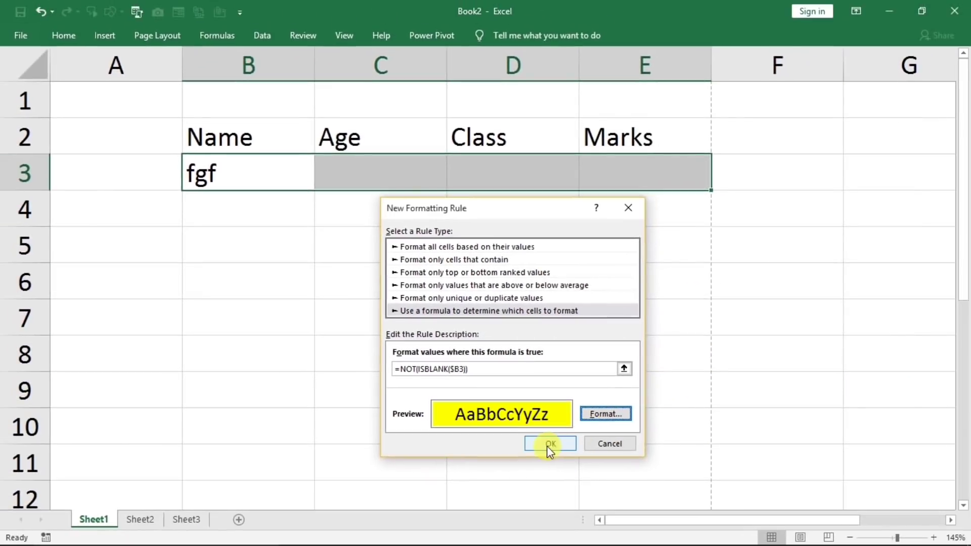
pyautogui.click(547, 445)
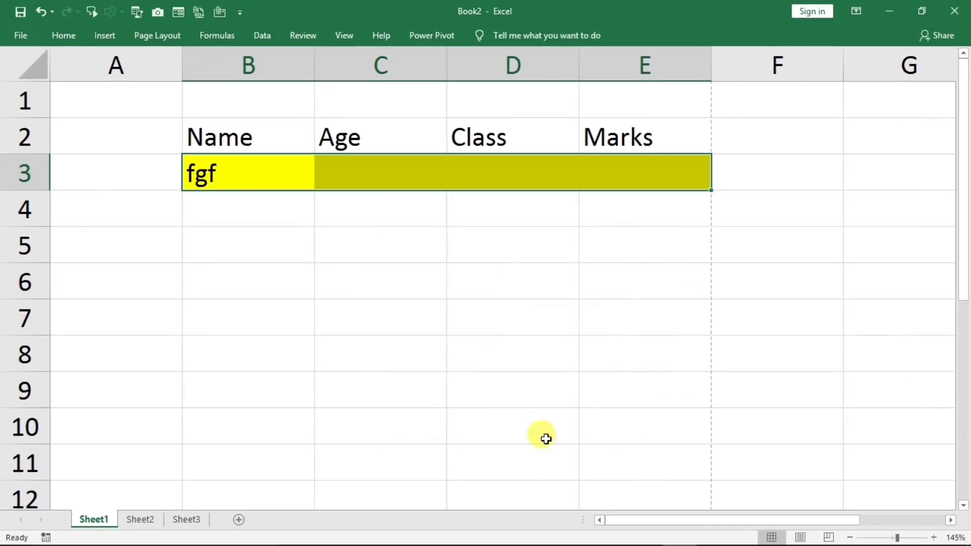
# - Clear the entry in cell B3 to test the yellow fill rule on an empty Name cell
pyautogui.click(224, 178)
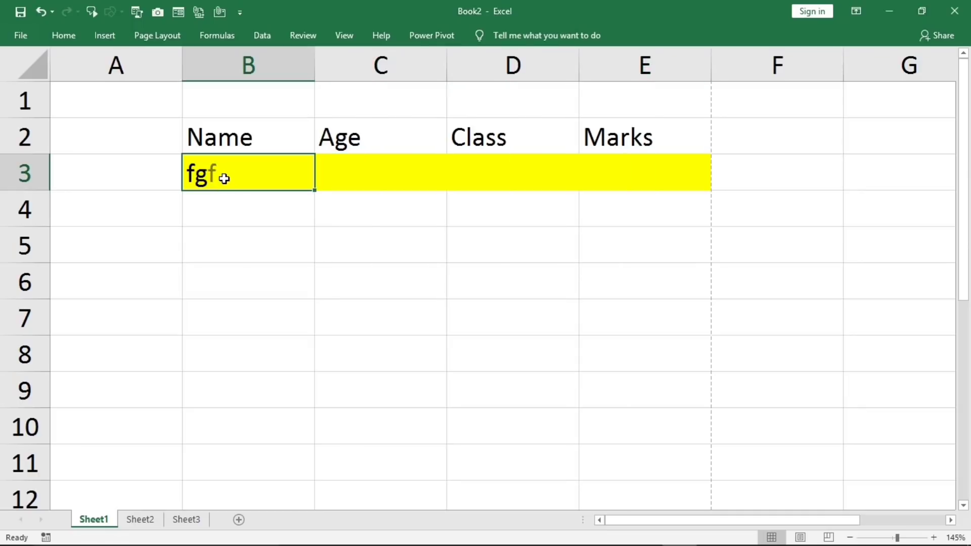
pyautogui.press('Delete')
pyautogui.click(235, 247)
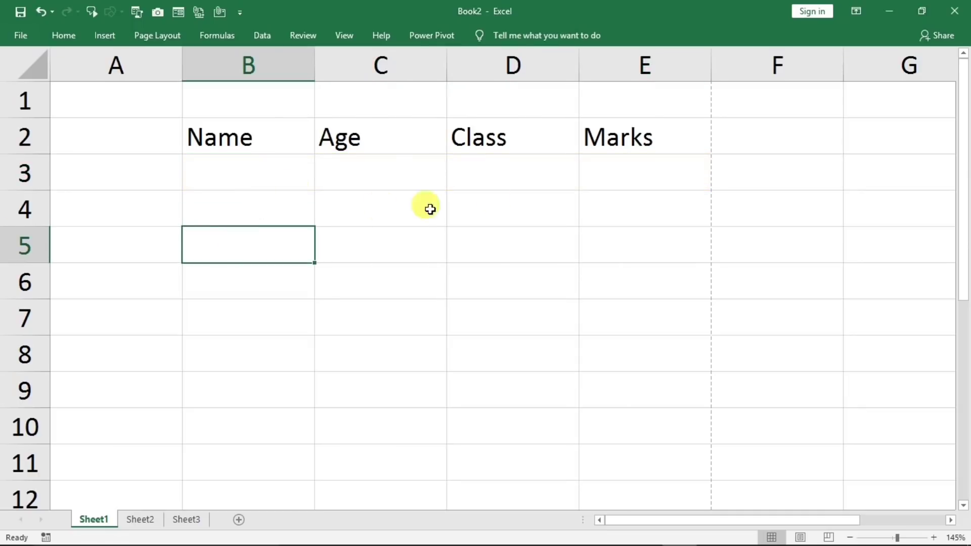
# - Fill row 3 with fgd under Name and 34 under Age, Class and Marks
pyautogui.click(240, 180)
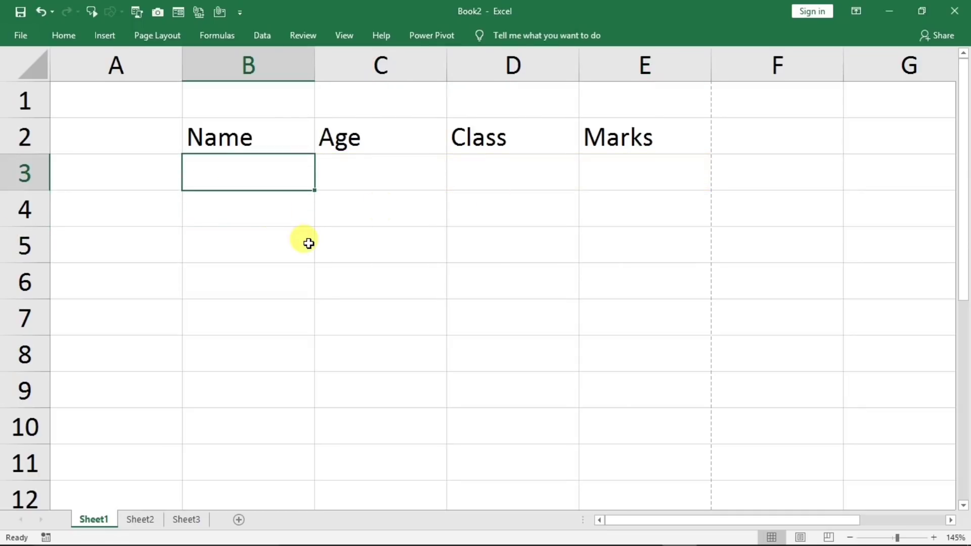
pyautogui.write('fgd')
pyautogui.press('Tab')
pyautogui.write('34')
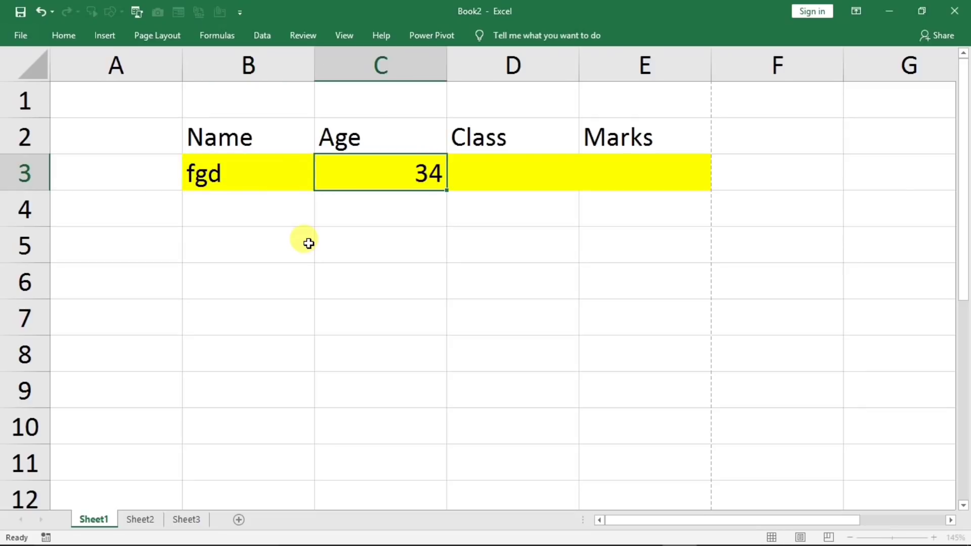
pyautogui.press('Tab')
pyautogui.write('34')
pyautogui.press('Tab')
pyautogui.write('34')
pyautogui.press('Return')
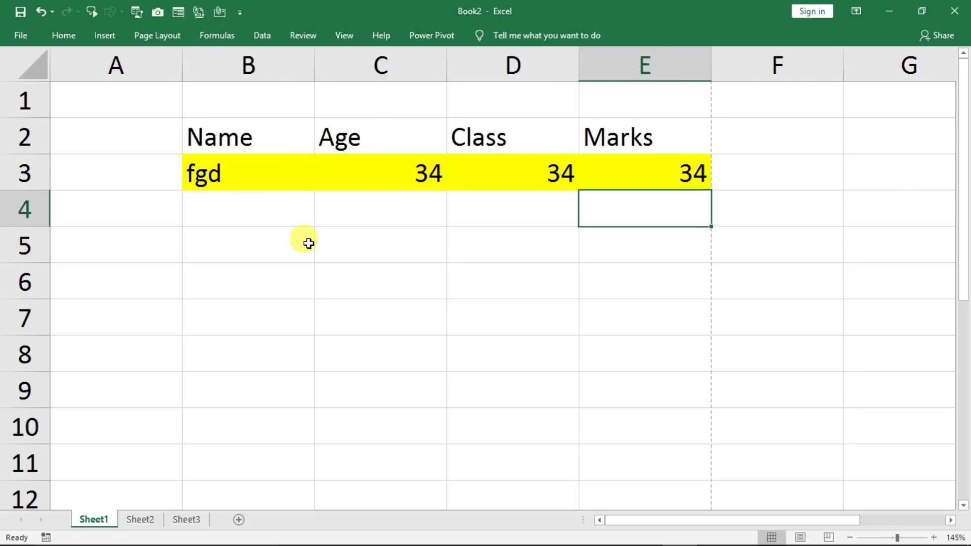
# - Enter dfhg in cell B4 under Name
pyautogui.press('Left')
pyautogui.press('Left')
pyautogui.press('Left')
pyautogui.press('Left')
pyautogui.press('Right')
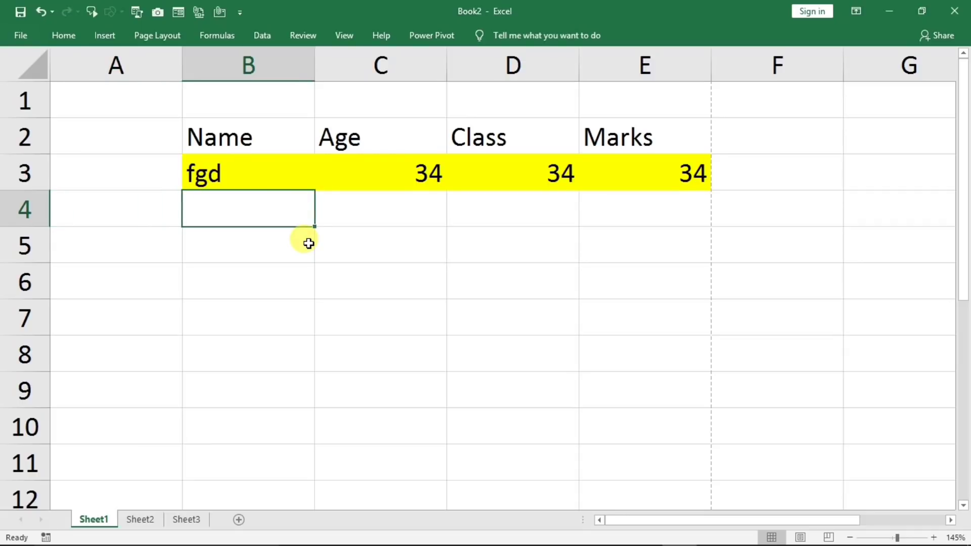
pyautogui.write('dfhg')
pyautogui.press('Tab')
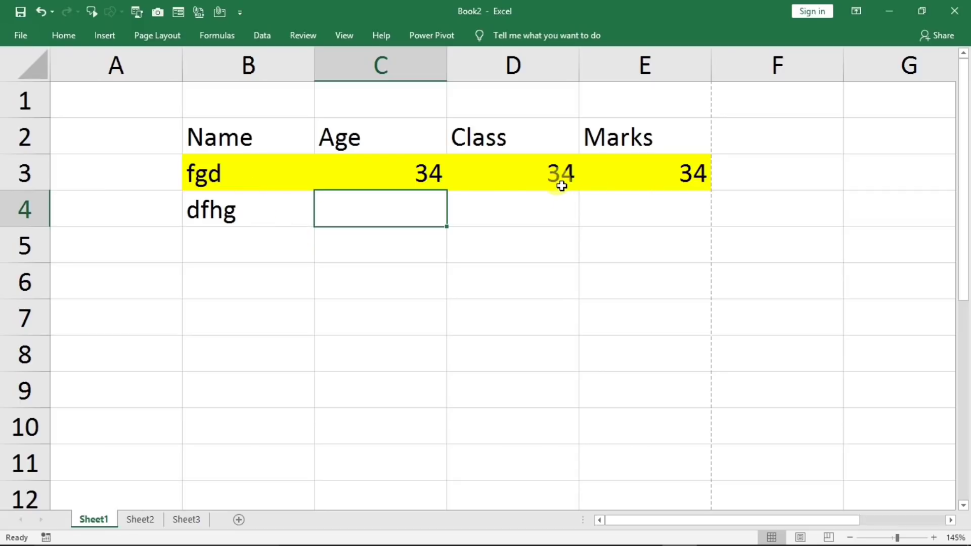
# - Clear the dfhg entry from cell B4
pyautogui.click(650, 174)
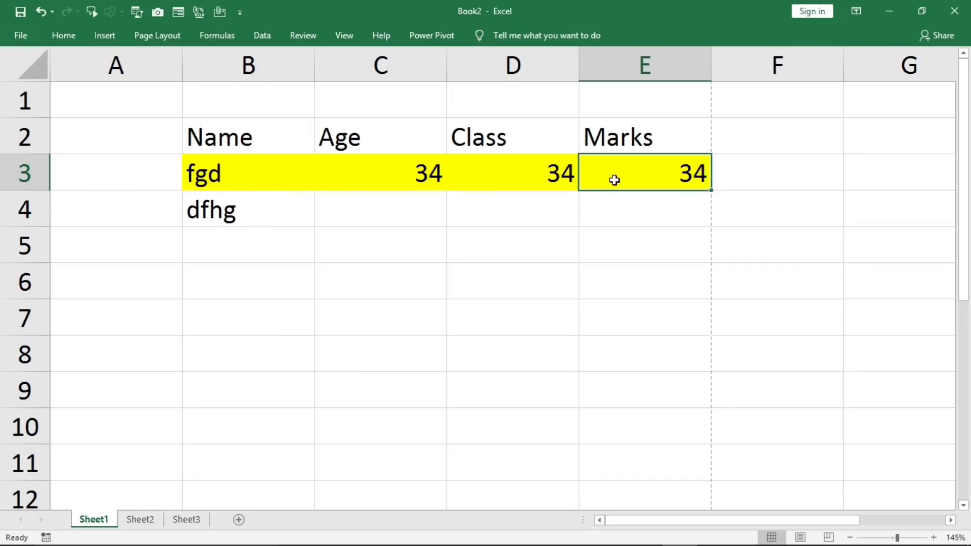
pyautogui.click(253, 214)
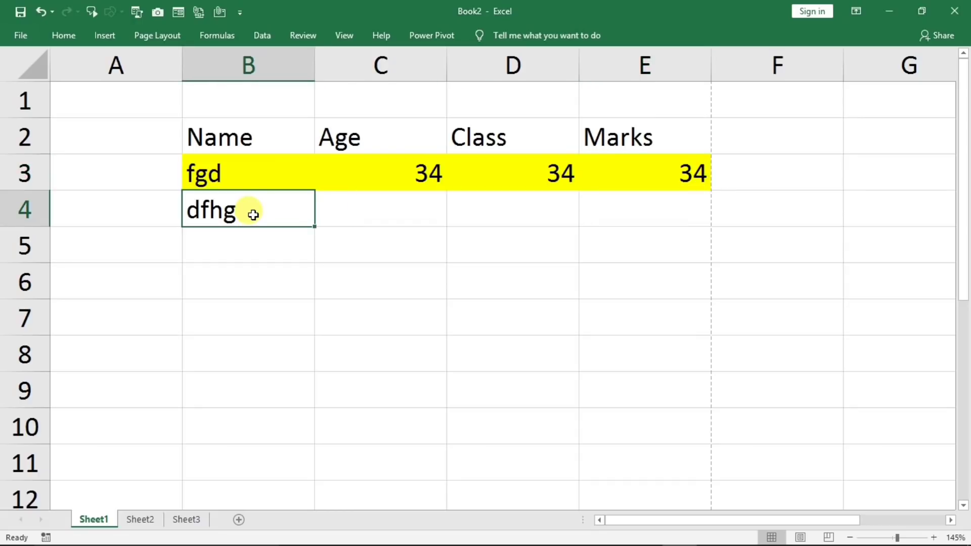
pyautogui.press('Delete')
pyautogui.click(293, 273)
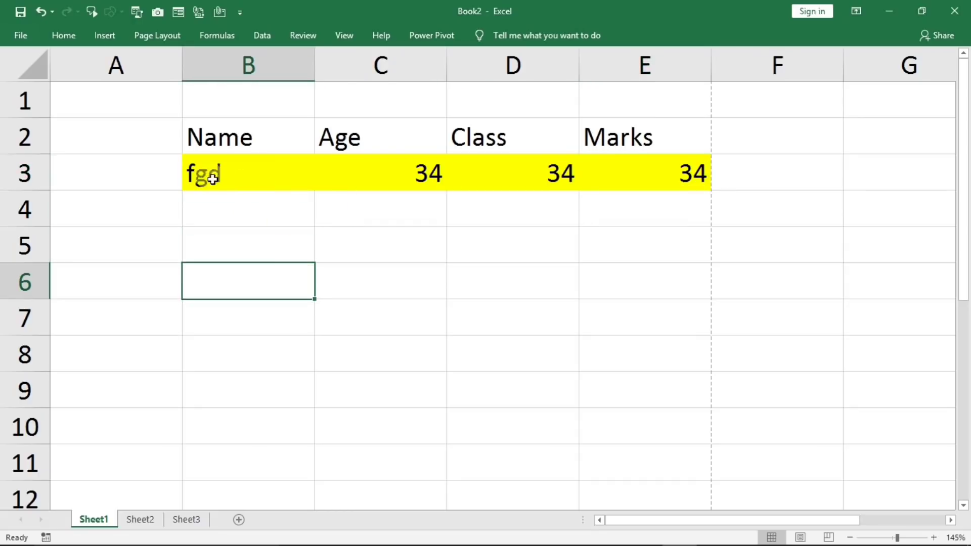
# - Start a second conditional formatting rule for the filled cells B3 to E3, using a formula to determine which cells to format
pyautogui.moveTo(206, 174); pyautogui.dragTo(635, 186)
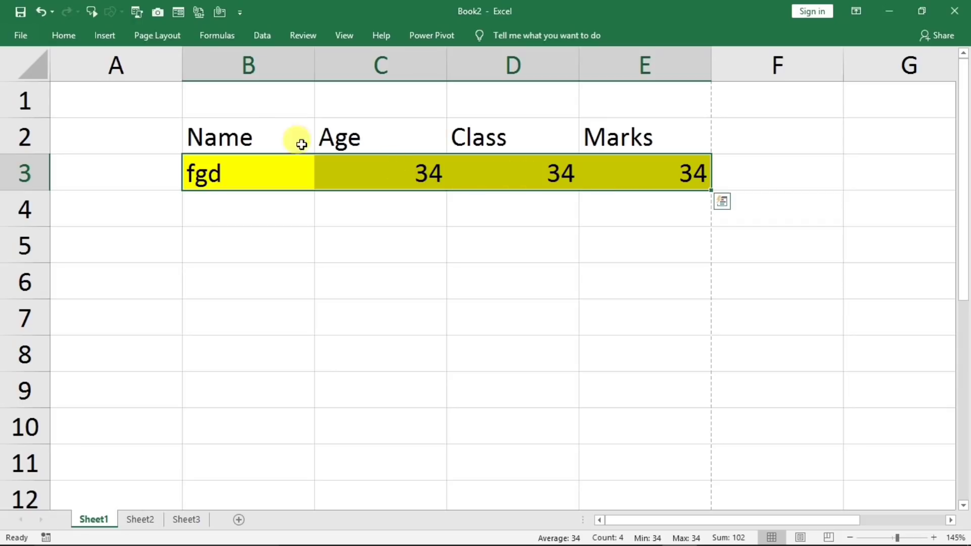
pyautogui.click(68, 44)
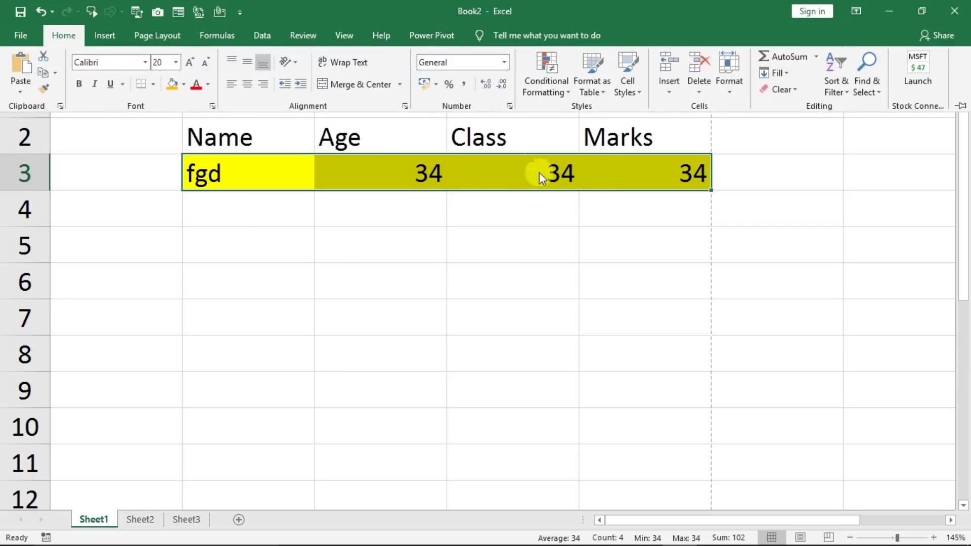
pyautogui.click(551, 90)
pyautogui.click(559, 265)
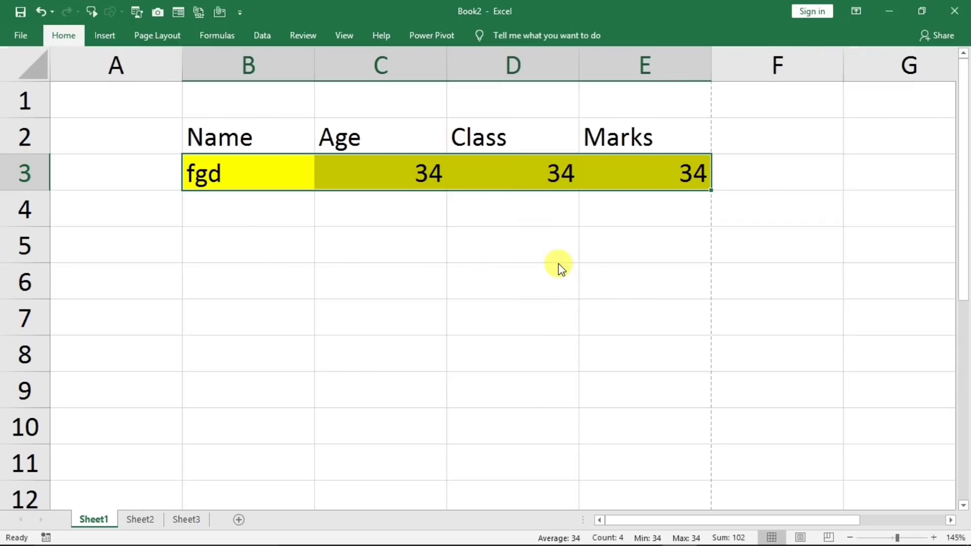
pyautogui.click(360, 295)
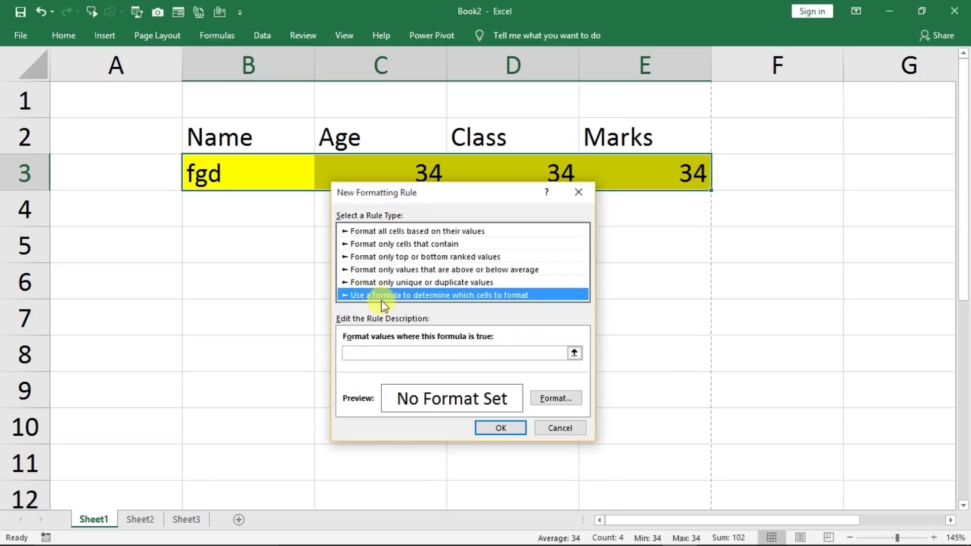
# - Set the second rule's formula to =NOT(ISBLANK($E3)), referring to the Marks cell with only its column locked
pyautogui.click(366, 352)
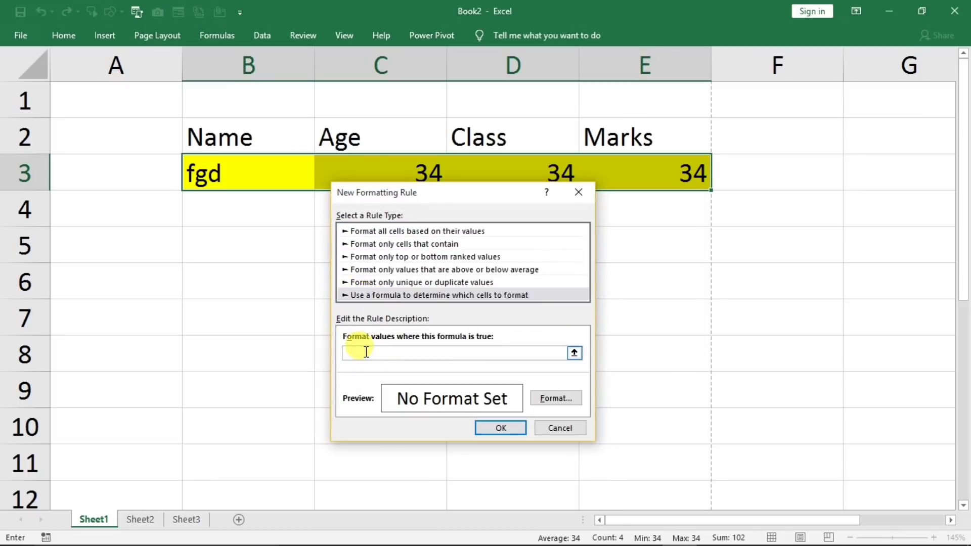
pyautogui.write('=NOT(ISBLANK(B3))')
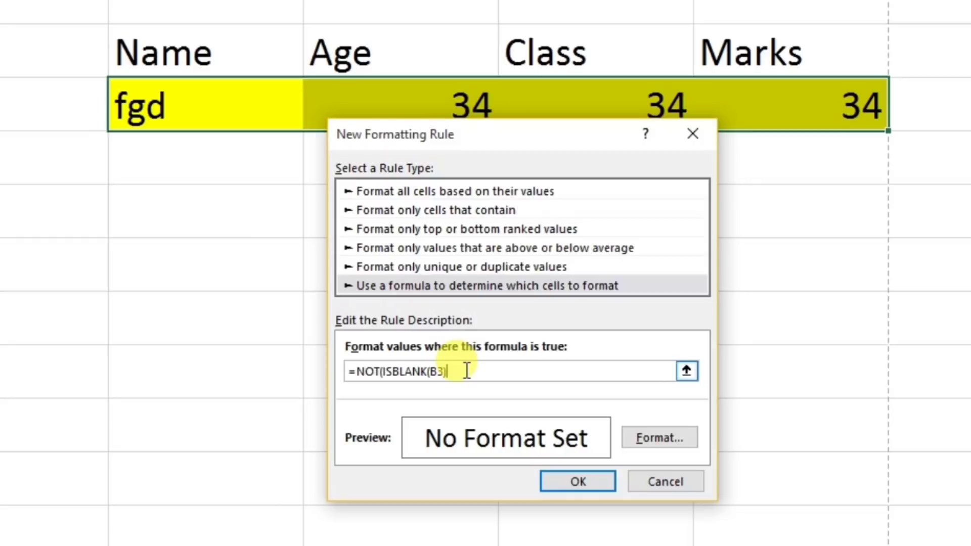
pyautogui.press('BackSpace')
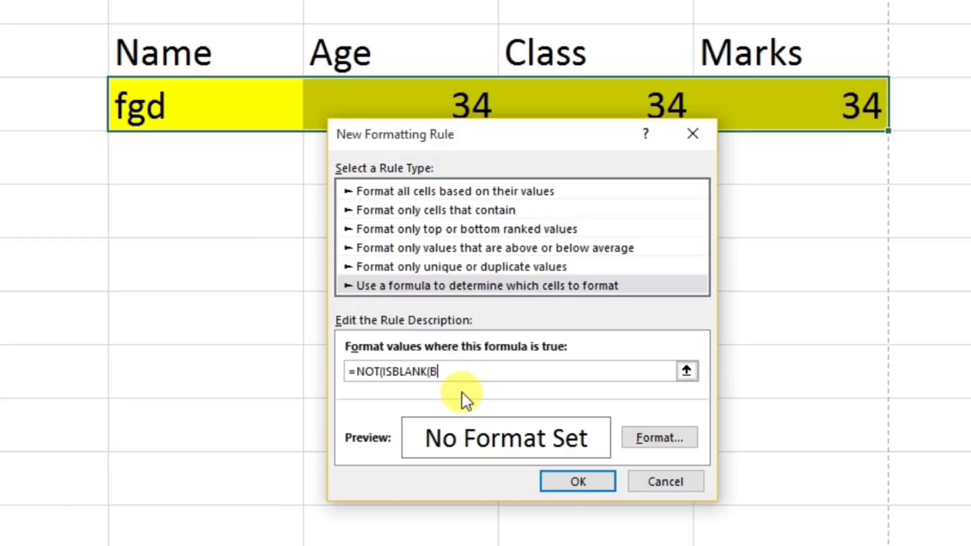
pyautogui.click(796, 104)
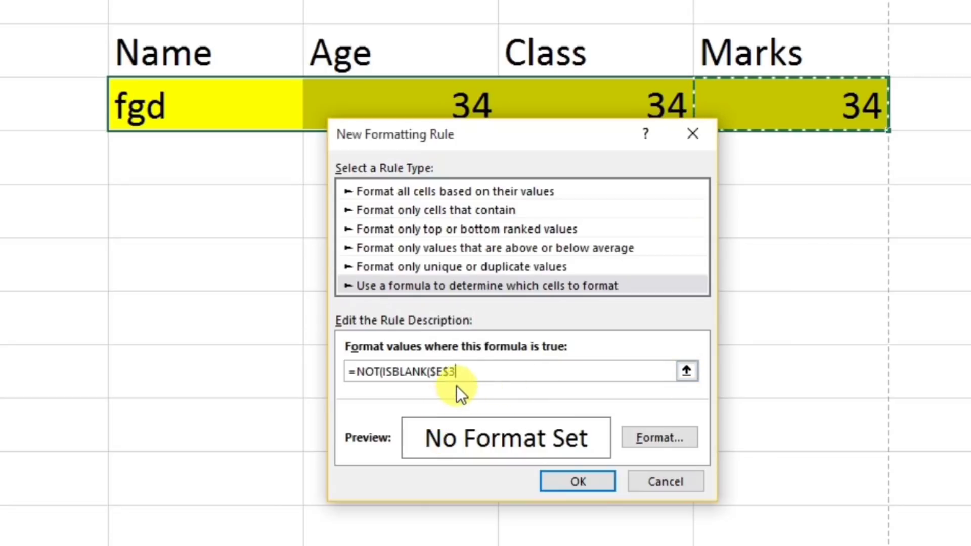
pyautogui.click(450, 373)
pyautogui.press('BackSpace')
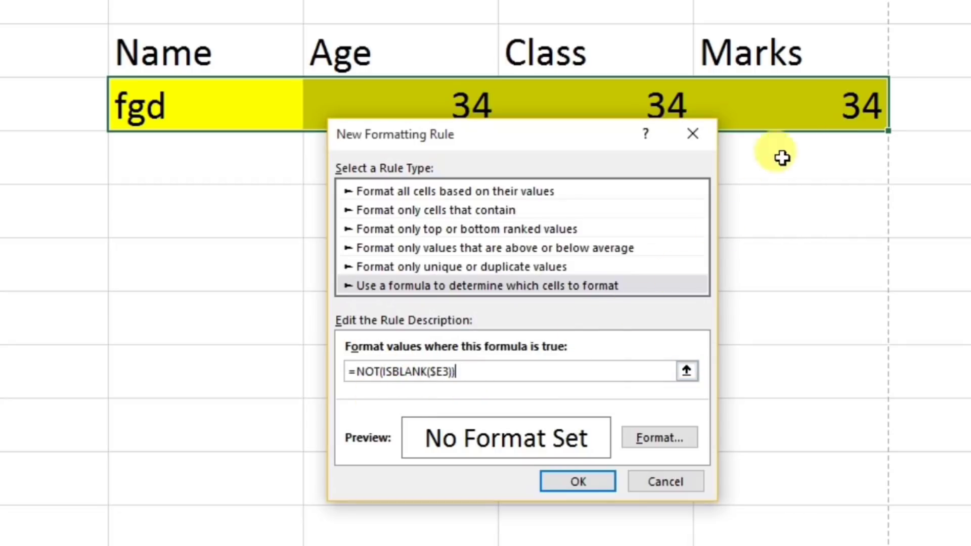
# - Set the second rule's background fill to No Color and apply the rule to cells B3 to E3
pyautogui.click(648, 441)
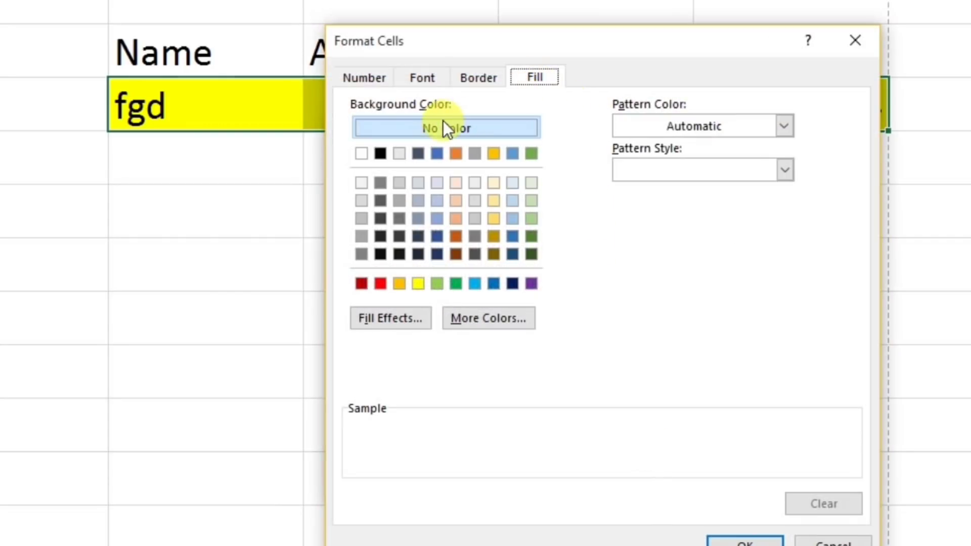
pyautogui.click(444, 124)
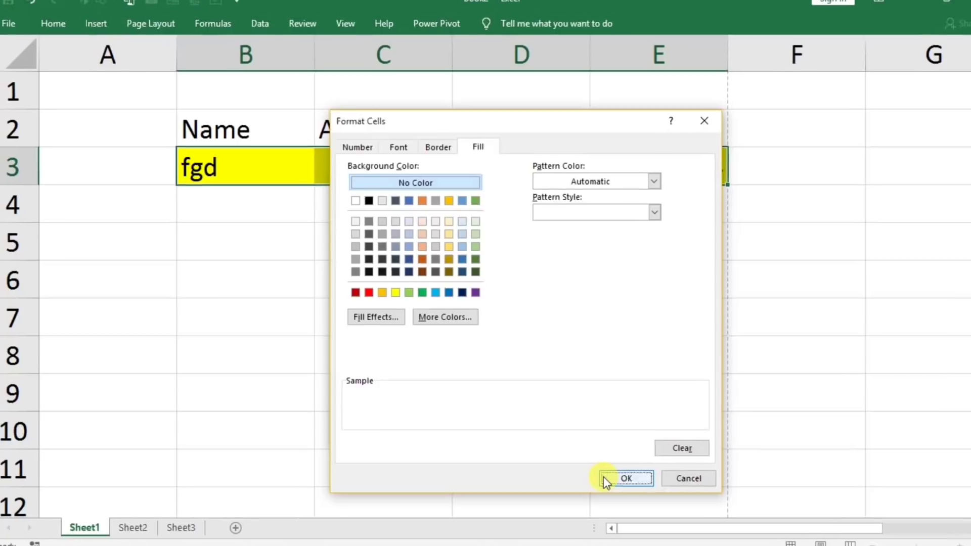
pyautogui.click(667, 509)
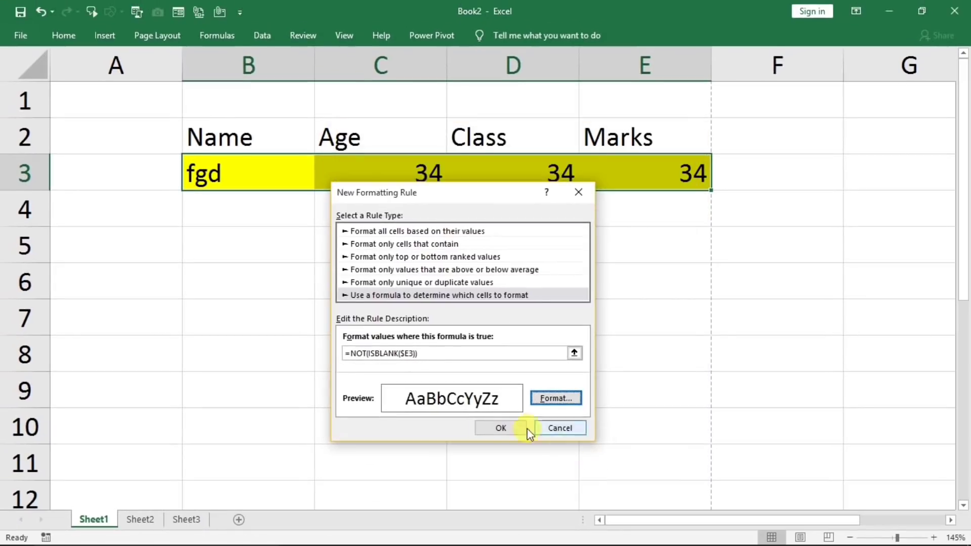
pyautogui.click(495, 421)
pyautogui.click(332, 306)
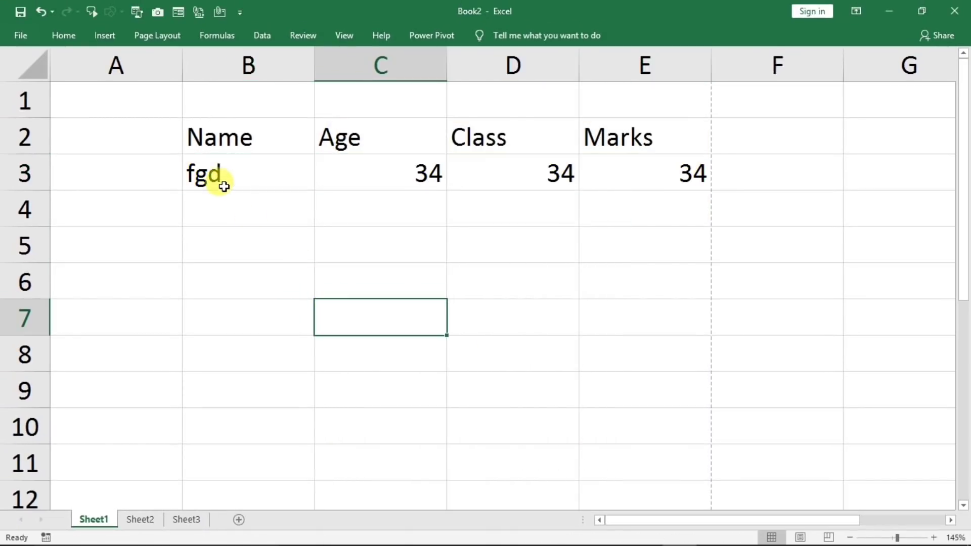
# - Clear the contents of cells B3 to E3
pyautogui.moveTo(220, 182); pyautogui.dragTo(618, 181)
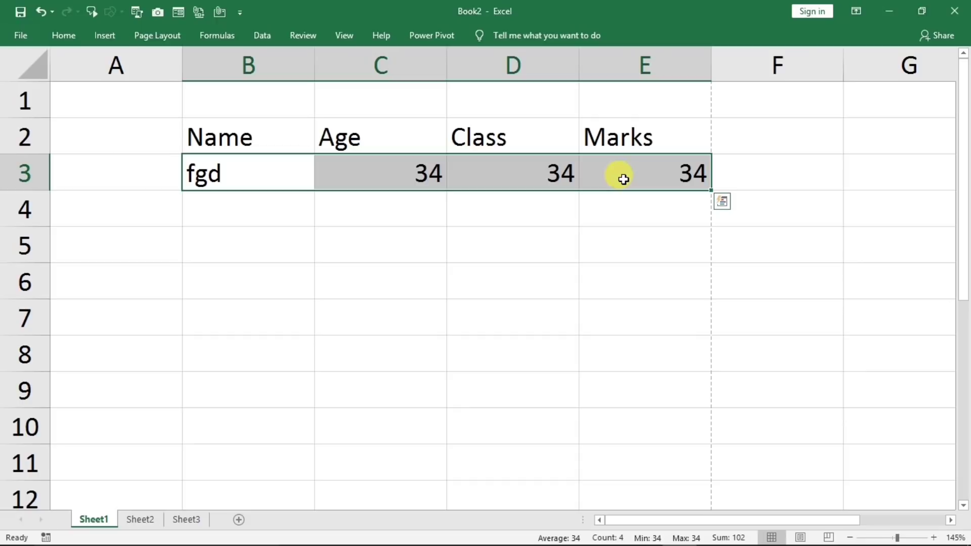
pyautogui.press('Delete')
pyautogui.click(258, 179)
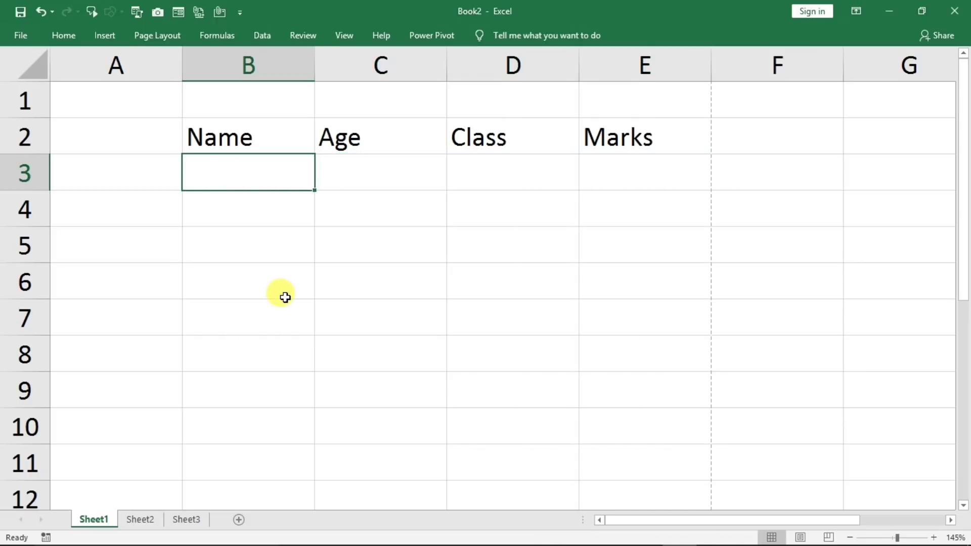
# - Fill row 3 of the table with fg under Name, e43 under Age, fg under Class and 34 under Marks
pyautogui.write('fg')
pyautogui.press('Tab')
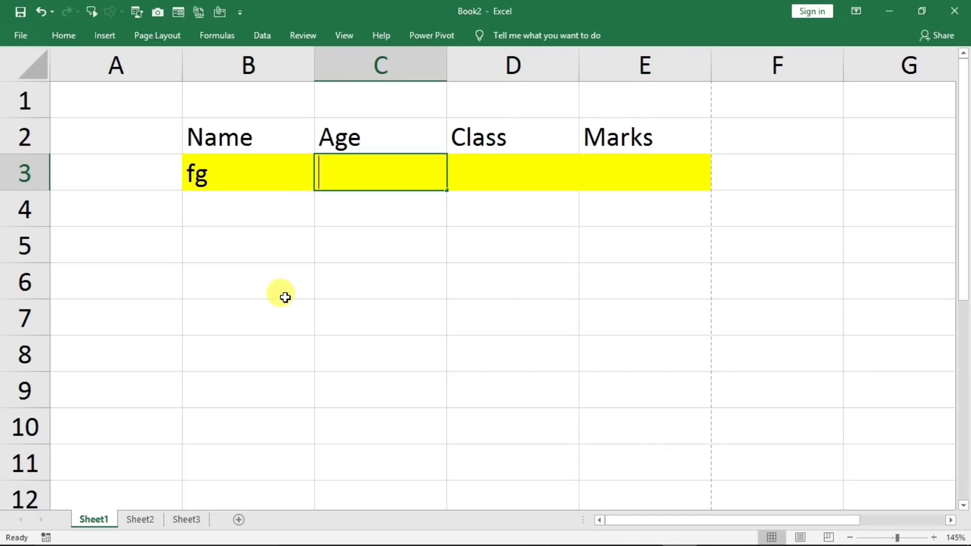
pyautogui.write('e43')
pyautogui.press('Tab')
pyautogui.write('fg')
pyautogui.press('Tab')
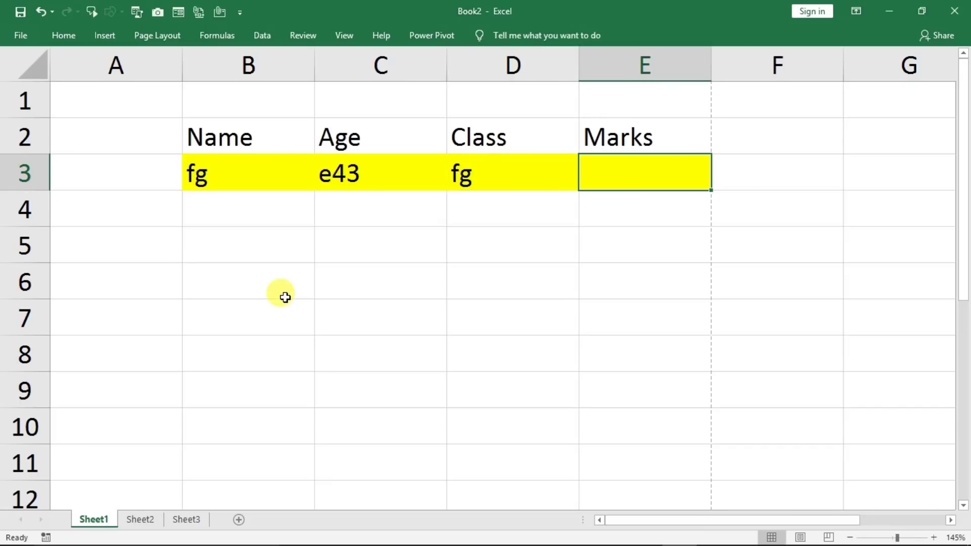
pyautogui.write('34')
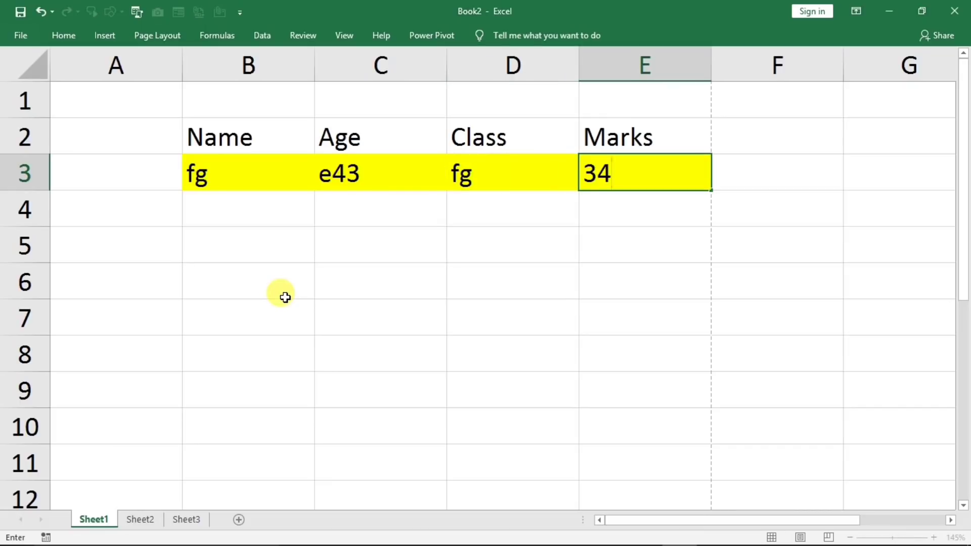
pyautogui.press('Down')
# - Enter dfgd in B4 and dfg in C4 to test whether the conditional formatting extends to row 4
pyautogui.press('Left')
pyautogui.press('Left')
pyautogui.press('Left')
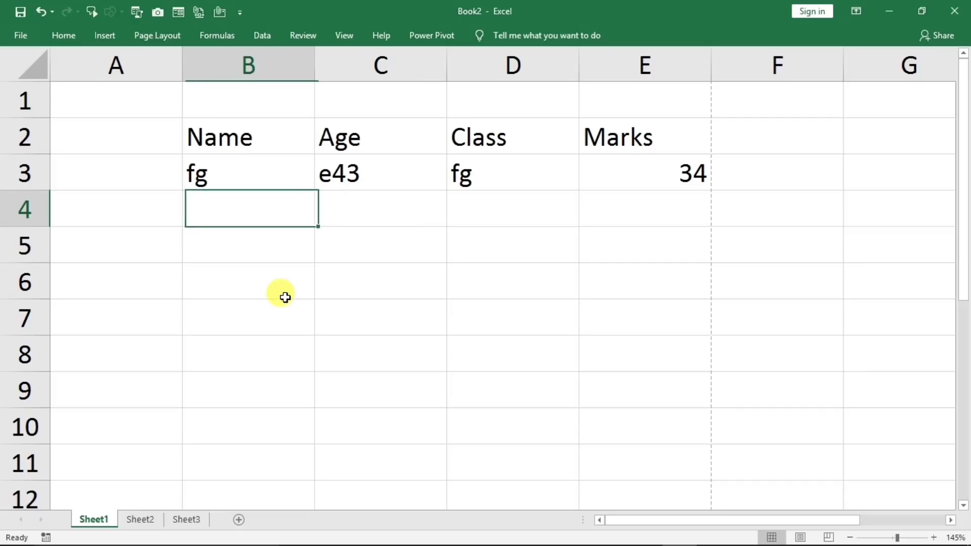
pyautogui.write('dfgd')
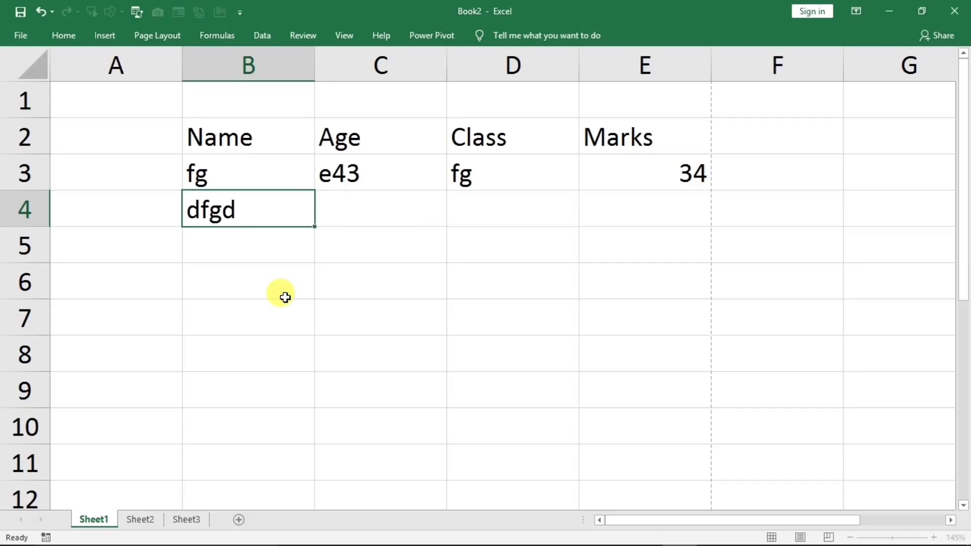
pyautogui.press('Tab')
pyautogui.write('dfg')
pyautogui.press('Tab')
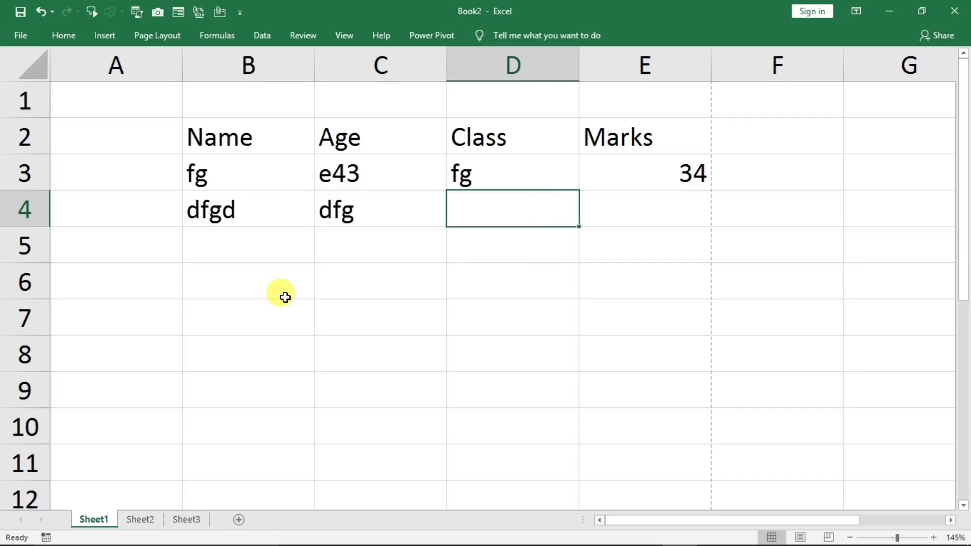
# - Clear the test entries from cells B4 and C4
pyautogui.moveTo(248, 174); pyautogui.dragTo(637, 172)
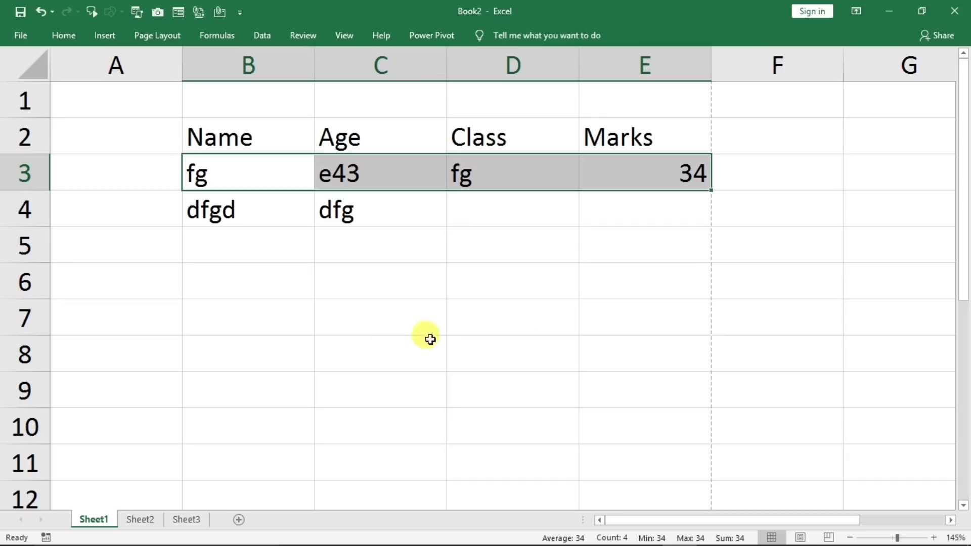
pyautogui.hotkey('ctrl', 'z')
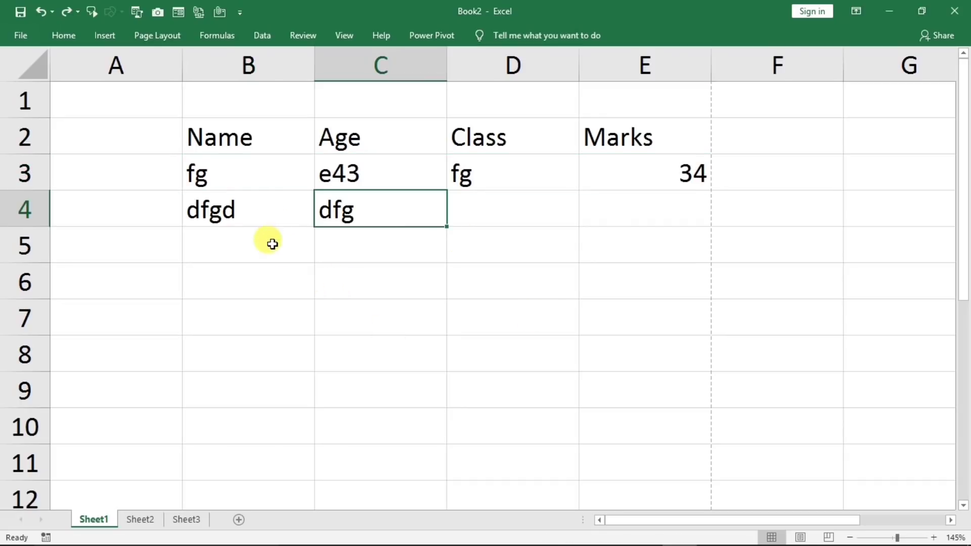
pyautogui.moveTo(248, 216); pyautogui.dragTo(363, 203)
pyautogui.press('Delete')
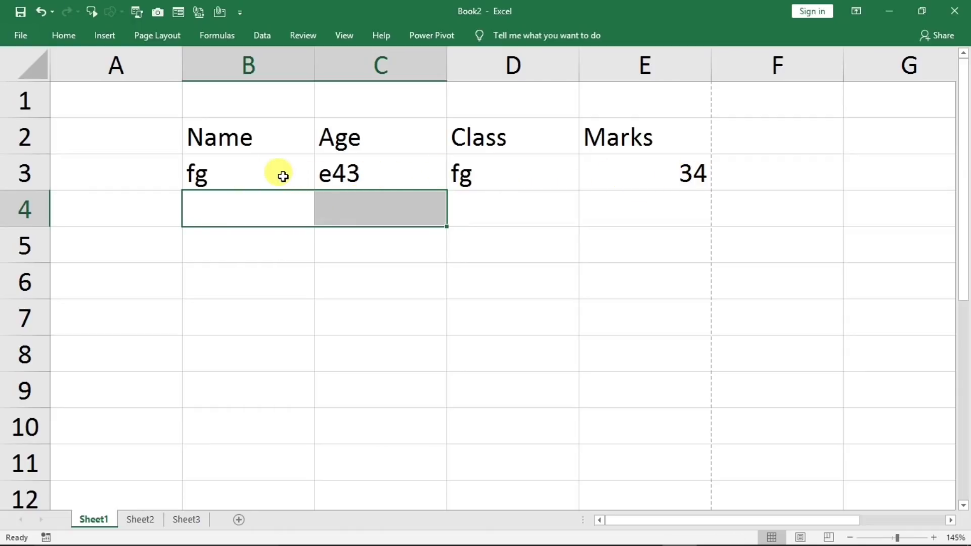
# - Convert the range B2 to E3 into an Excel table that has headers
pyautogui.click(300, 281)
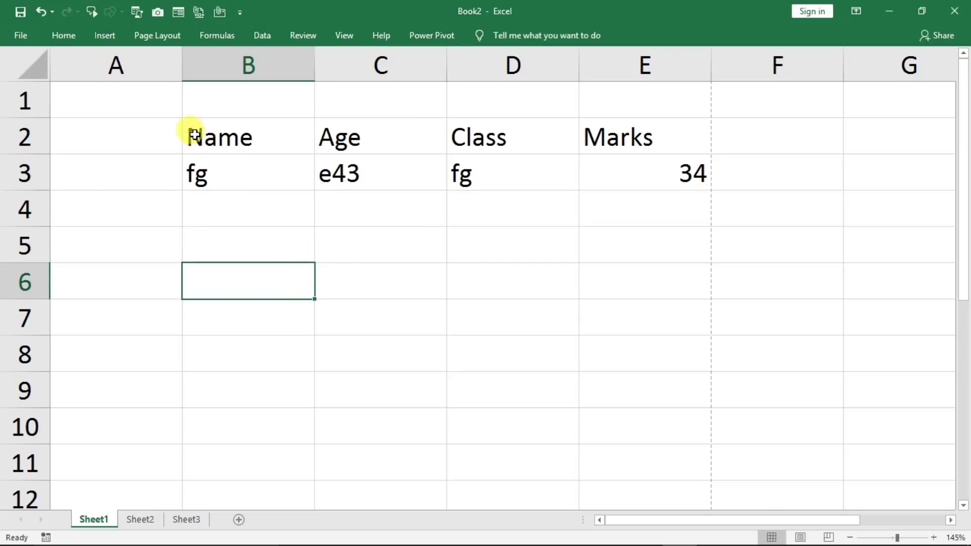
pyautogui.moveTo(195, 135); pyautogui.dragTo(639, 174)
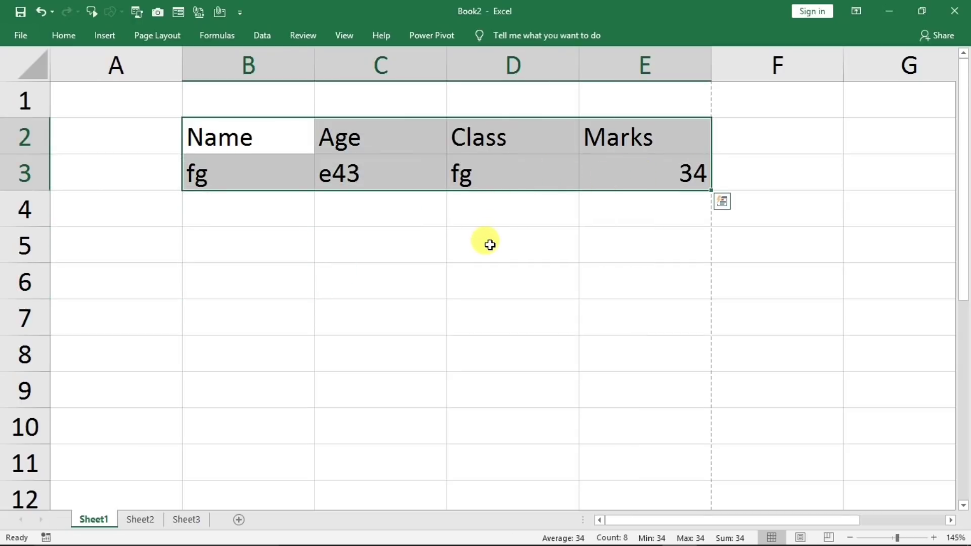
pyautogui.hotkey('ctrl', 't')
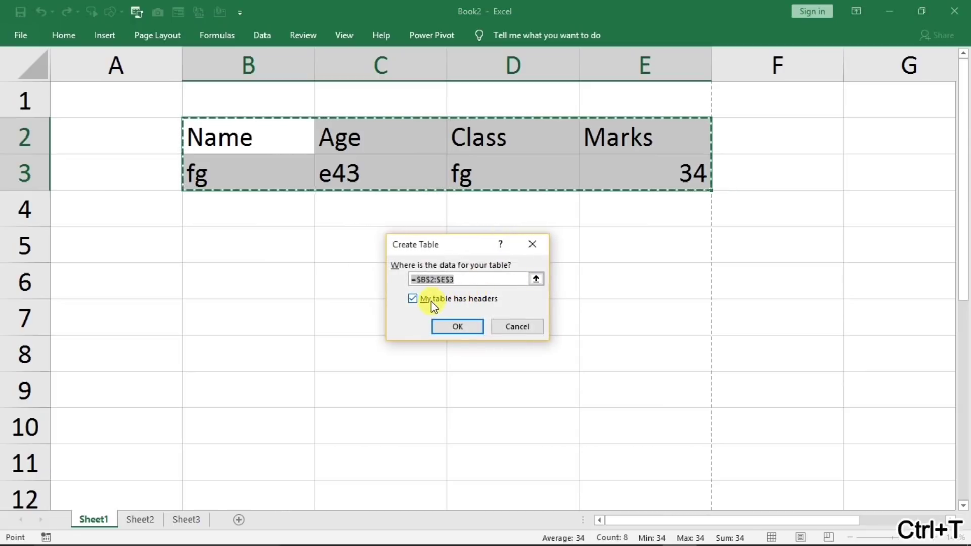
pyautogui.click(454, 325)
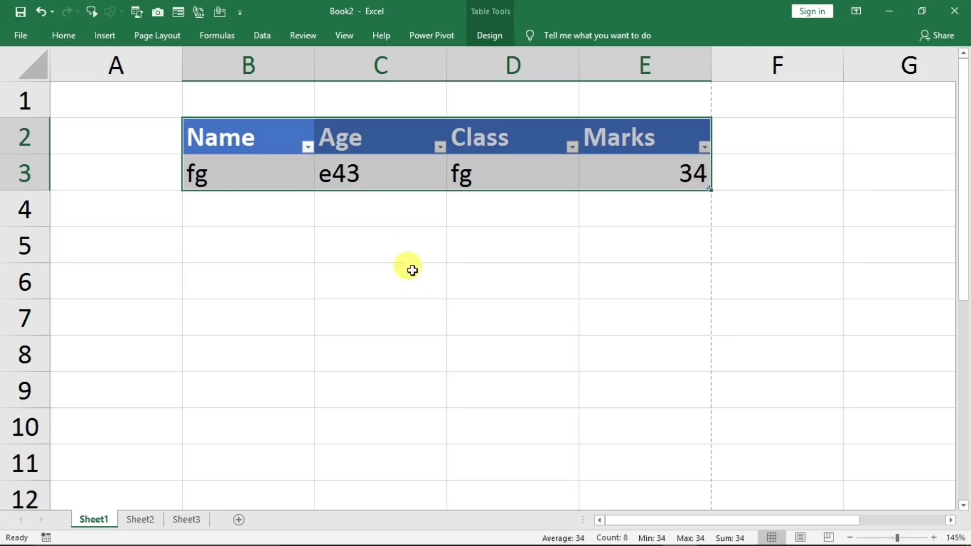
pyautogui.click(382, 287)
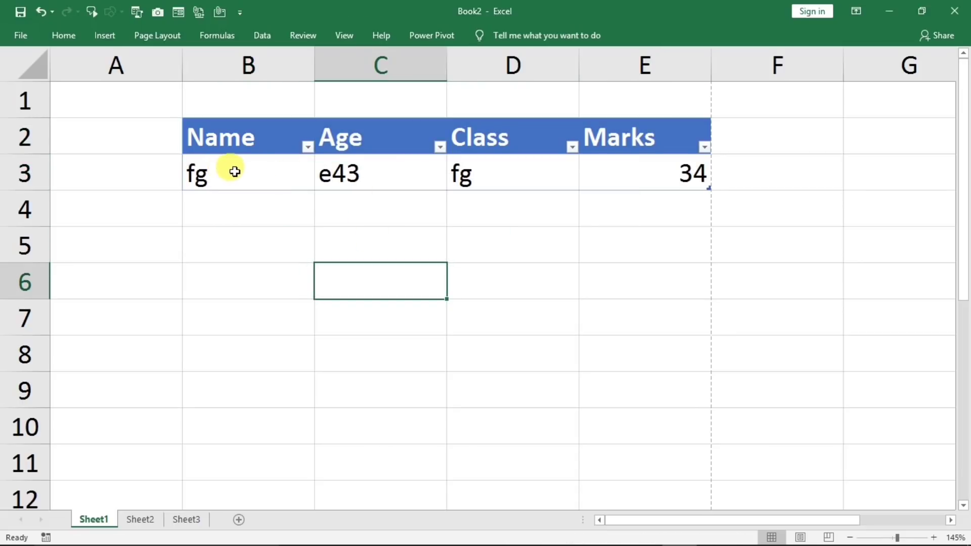
# - Apply the plain, uncoloured Light table style to the new table
pyautogui.click(338, 162)
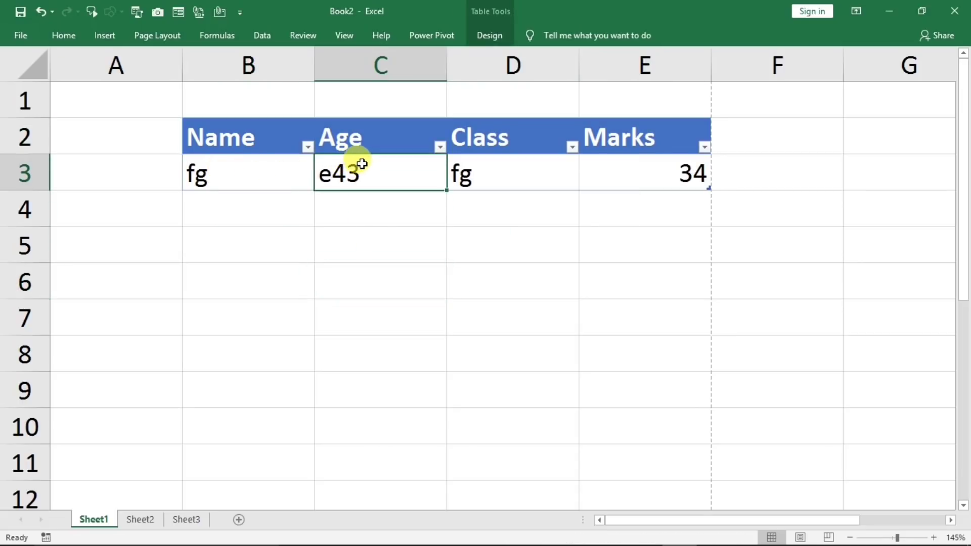
pyautogui.click(491, 40)
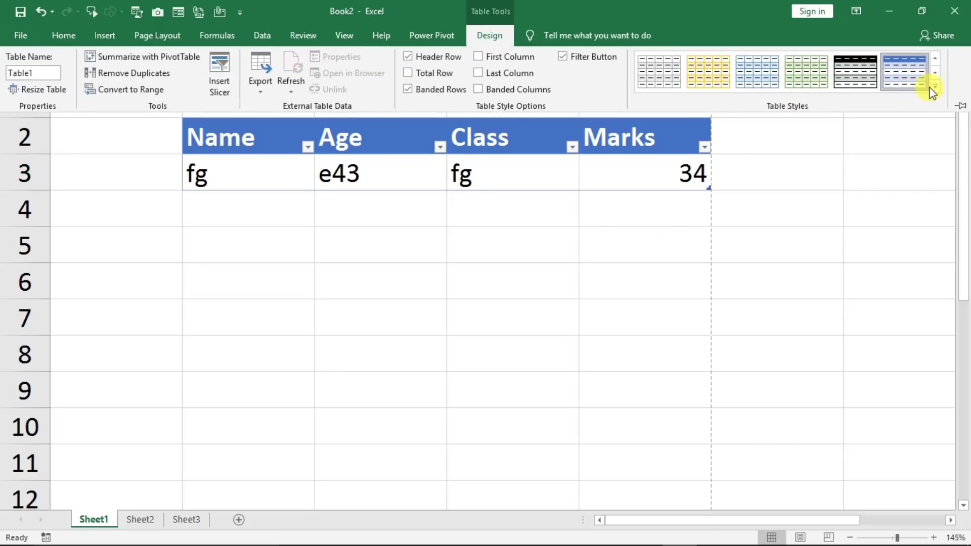
pyautogui.click(933, 87)
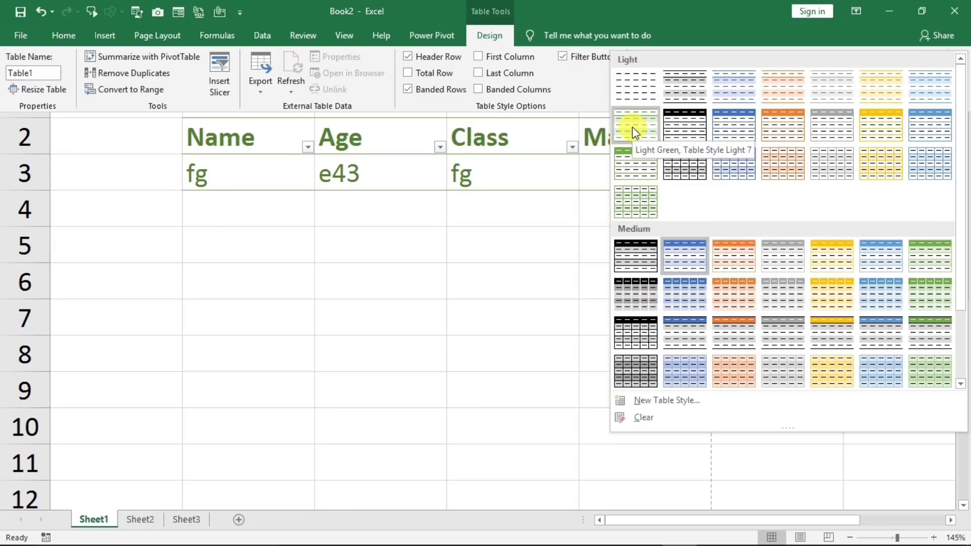
pyautogui.click(642, 87)
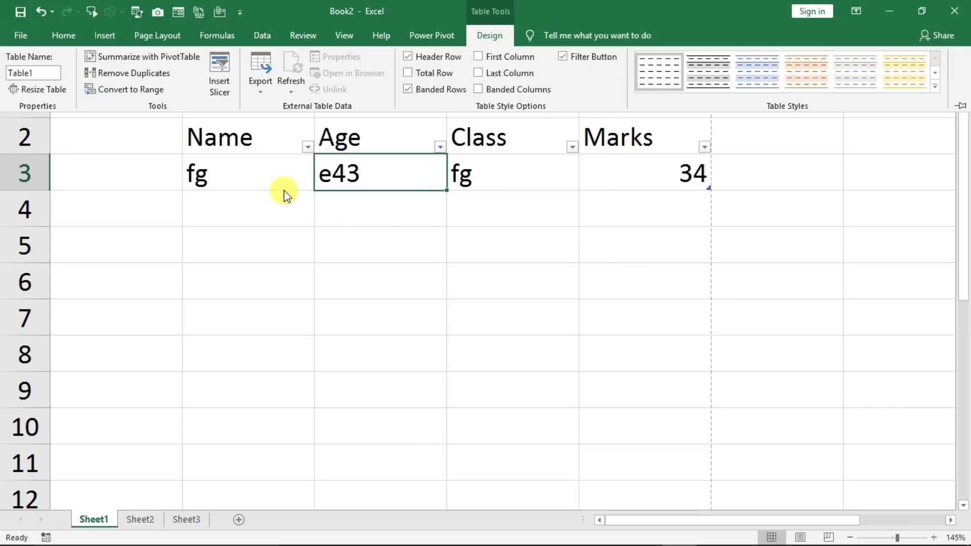
pyautogui.hotkey('ctrl', 'F1')
# - Give the header cells B2 to E2 an orange fill and bold text
pyautogui.moveTo(235, 132); pyautogui.dragTo(645, 147)
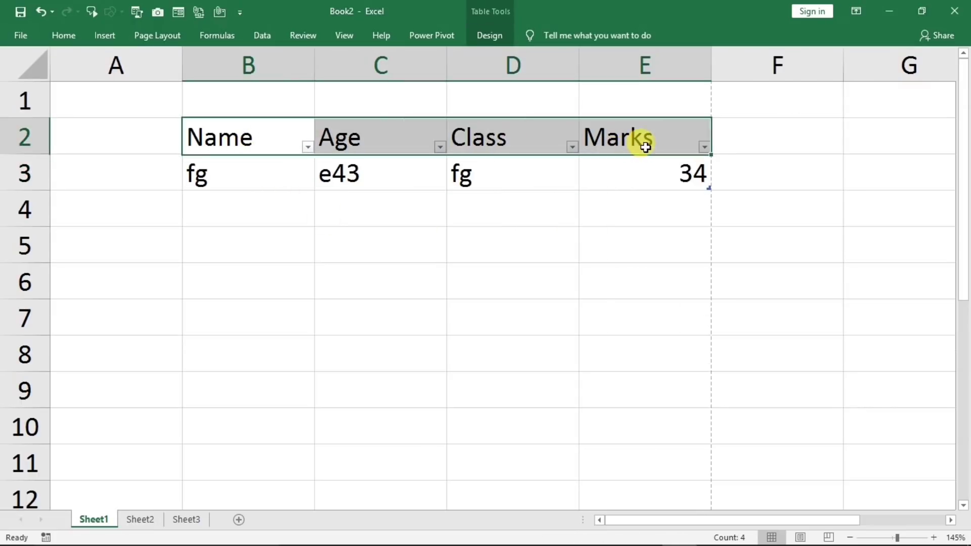
pyautogui.click(63, 34)
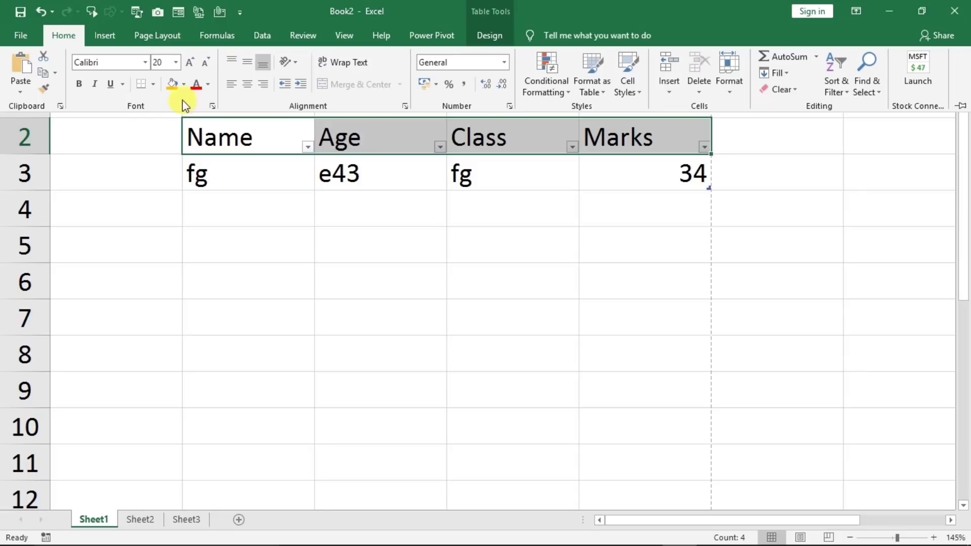
pyautogui.click(172, 90)
pyautogui.click(79, 84)
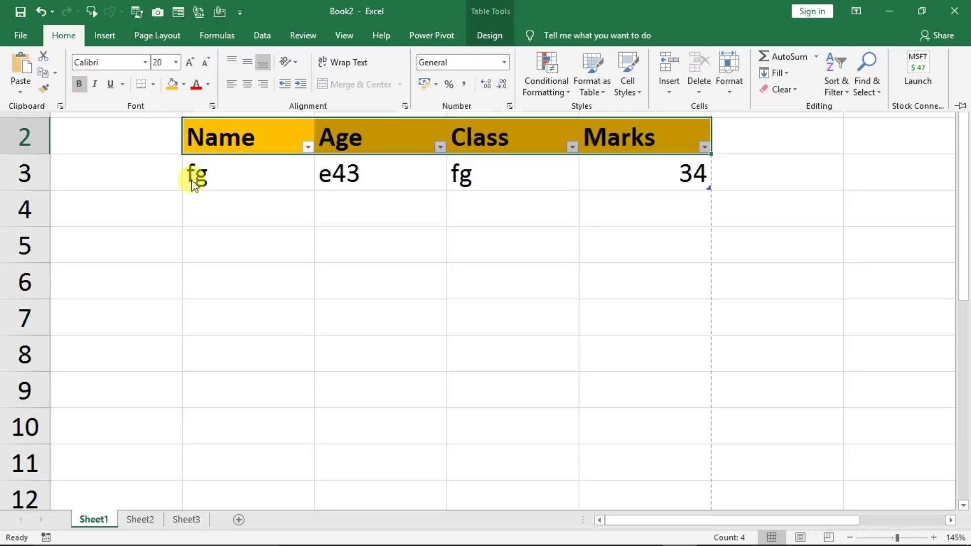
# - Add borders around all cells of the table range B2 to E3
pyautogui.moveTo(191, 145); pyautogui.dragTo(582, 157)
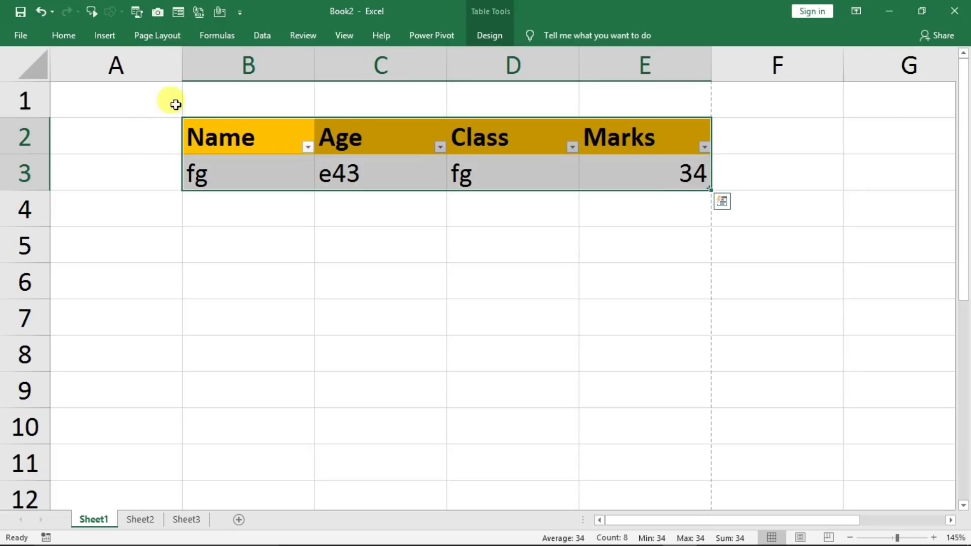
pyautogui.click(70, 39)
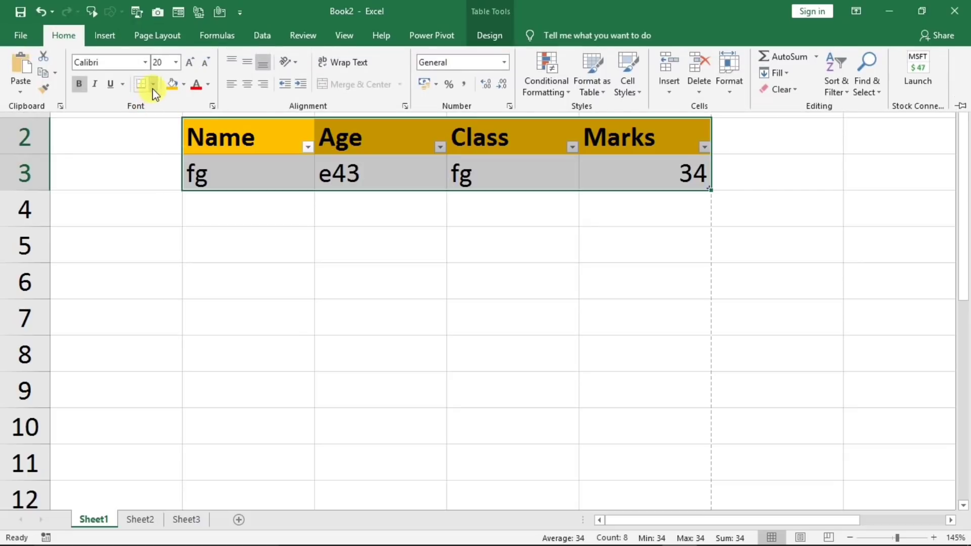
pyautogui.click(152, 84)
pyautogui.click(173, 211)
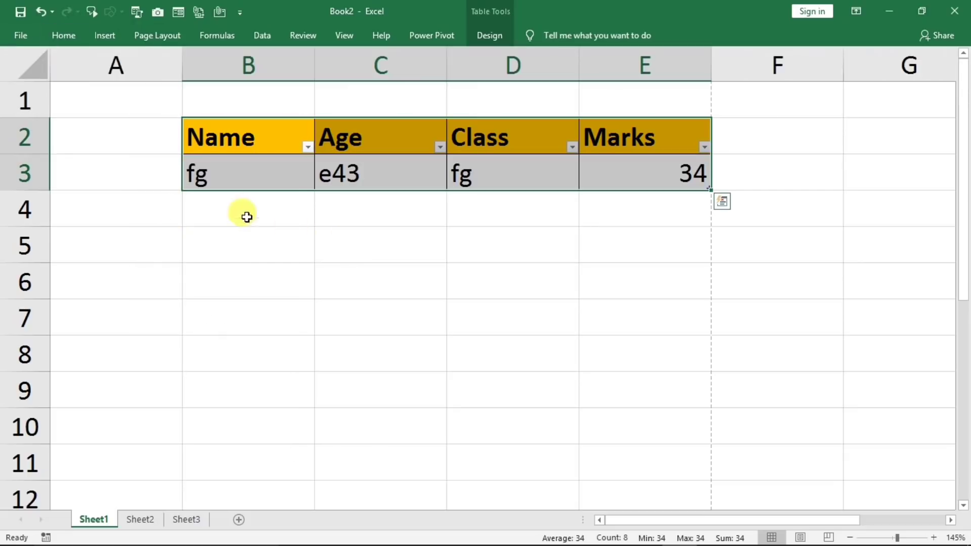
# - Add a record in row 4 with dfg under Name and 34 under each of Age, Class and Marks
pyautogui.click(214, 202)
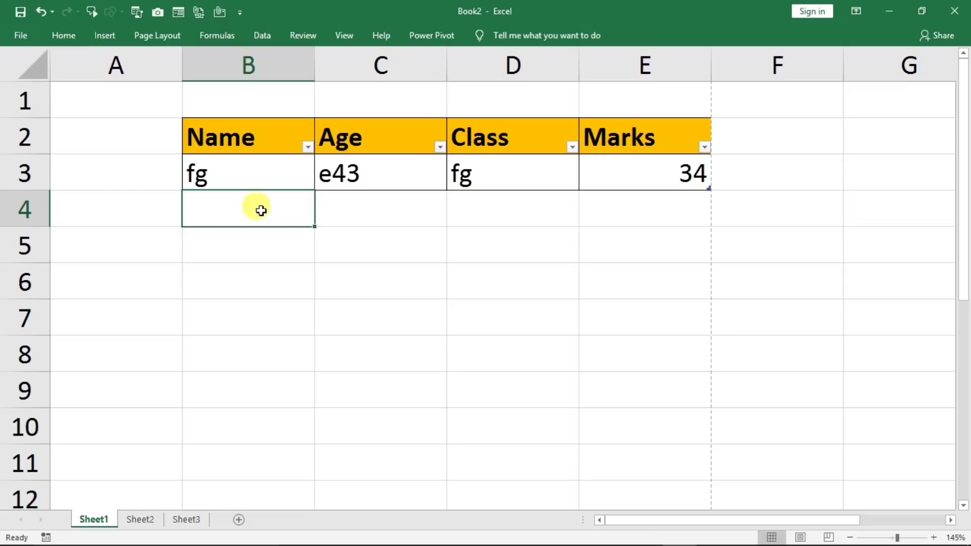
pyautogui.write('dfg')
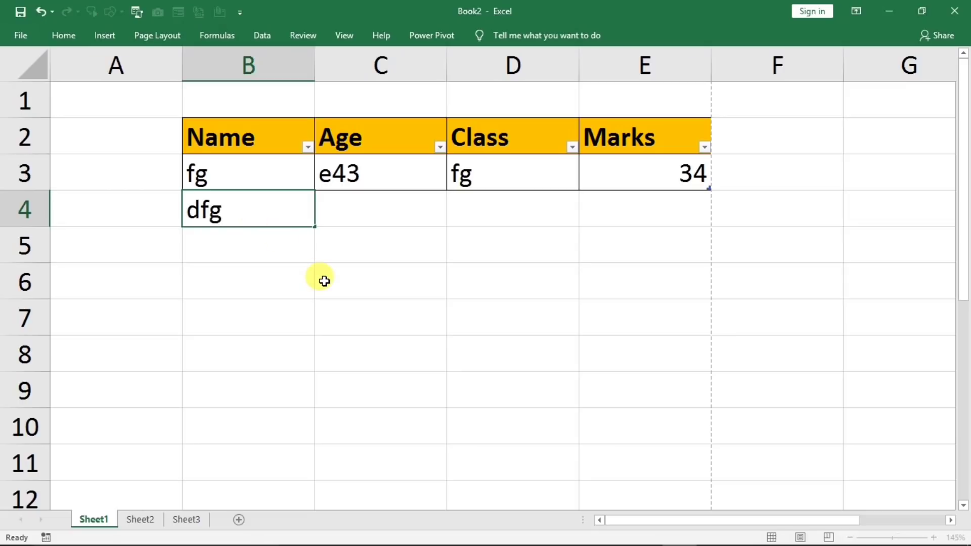
pyautogui.press('Tab')
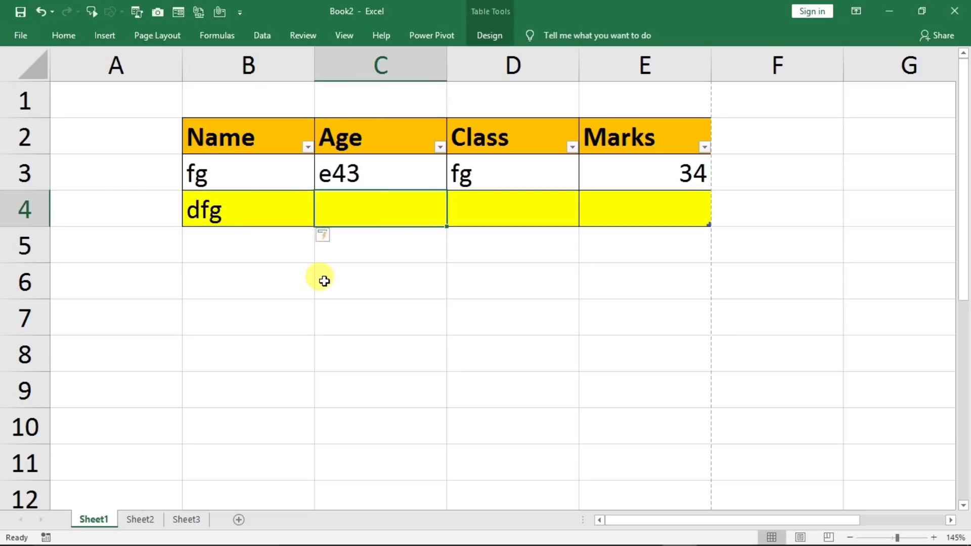
pyautogui.write('34')
pyautogui.press('Tab')
pyautogui.write('34')
pyautogui.press('Tab')
pyautogui.write('34')
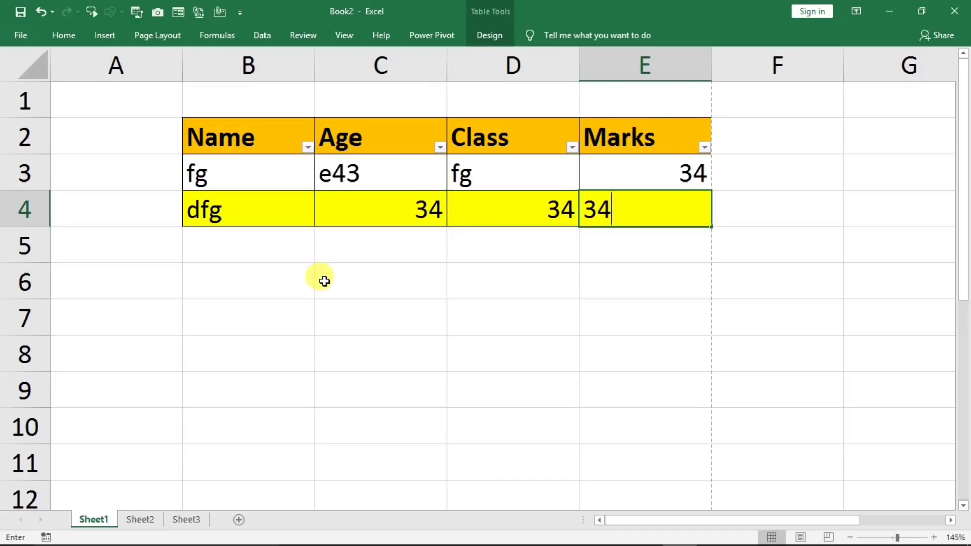
pyautogui.press('Down')
# - Add a record in row 5 with dgf under Name and dfg under each of Age, Class and Marks
pyautogui.press('Left')
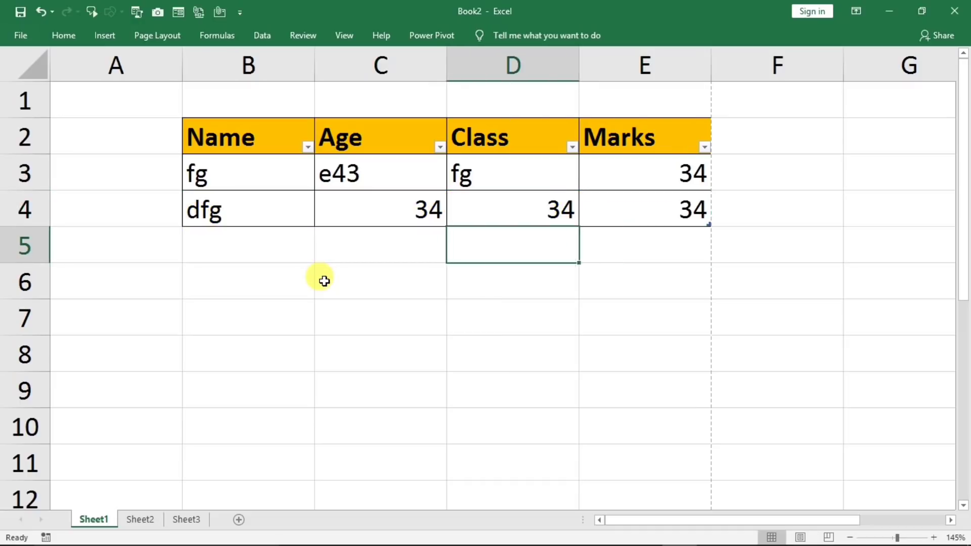
pyautogui.press('Left')
pyautogui.press('Left')
pyautogui.press('Left')
pyautogui.press('Right')
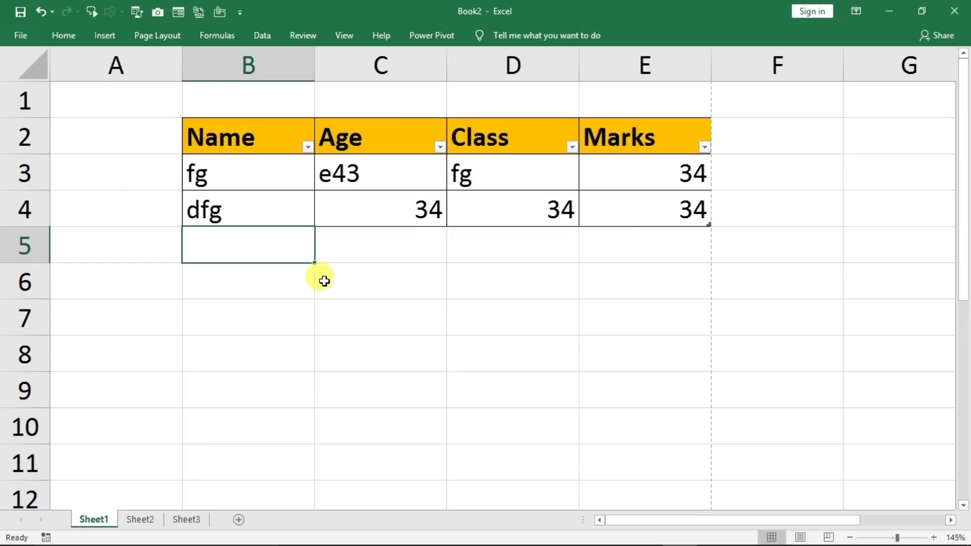
pyautogui.write('dgf')
pyautogui.press('Tab')
pyautogui.write('dfg')
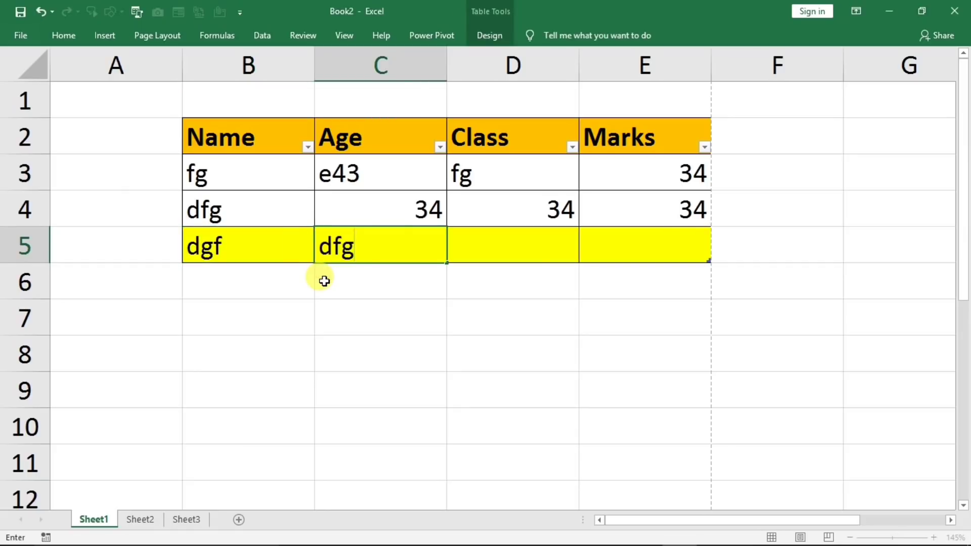
pyautogui.press('Tab')
pyautogui.write('dfg')
pyautogui.press('Tab')
pyautogui.write('dfg')
pyautogui.press('Return')
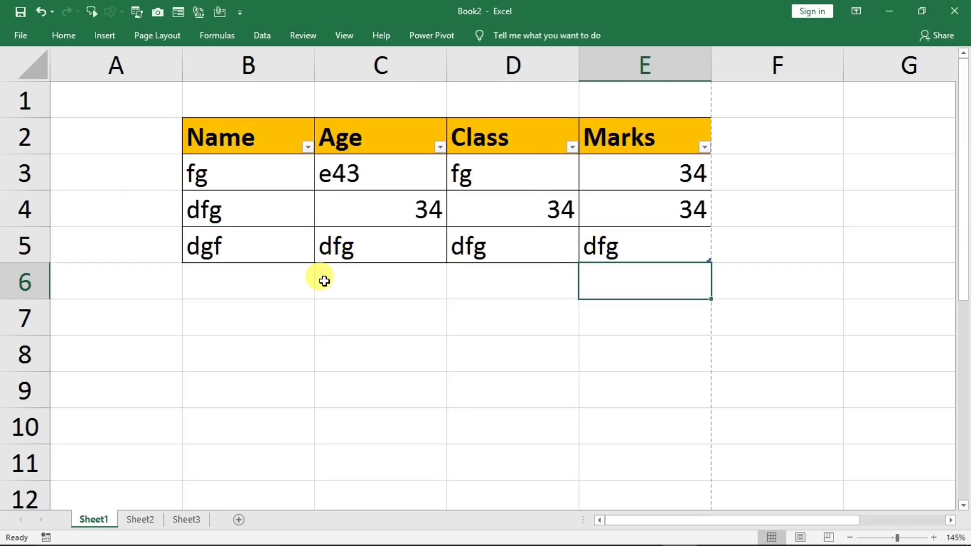
# - Switch to the Sheet2 worksheet
pyautogui.press('Left')
pyautogui.press('Left')
pyautogui.press('Left')
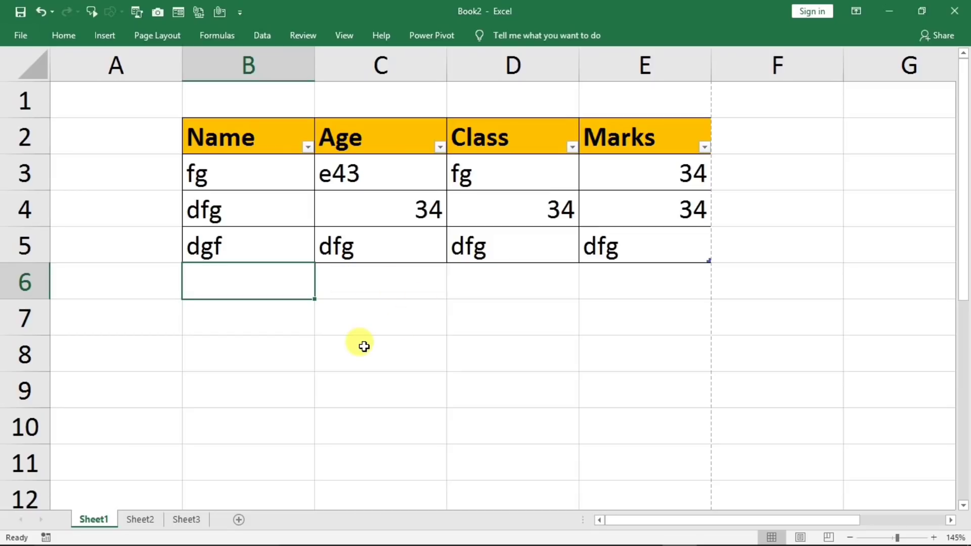
pyautogui.click(205, 365)
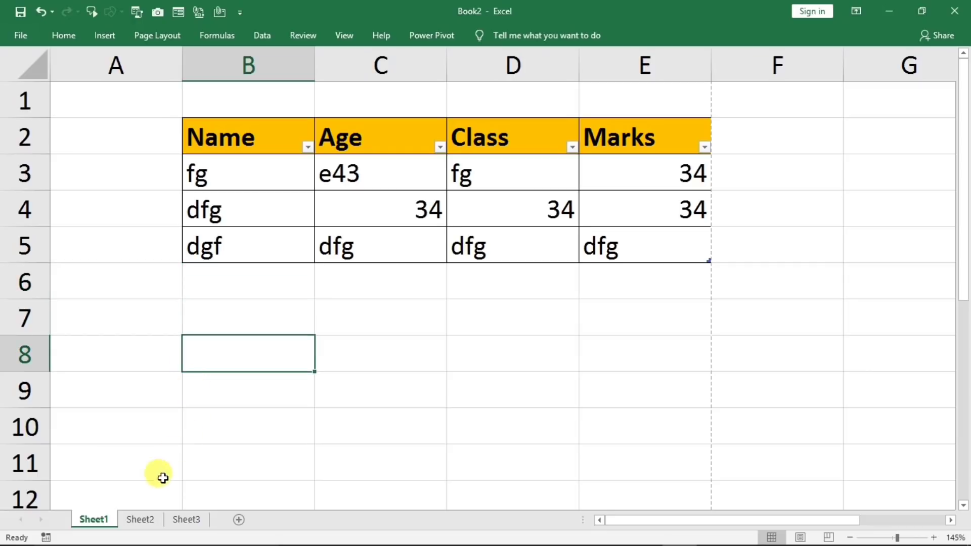
pyautogui.click(140, 520)
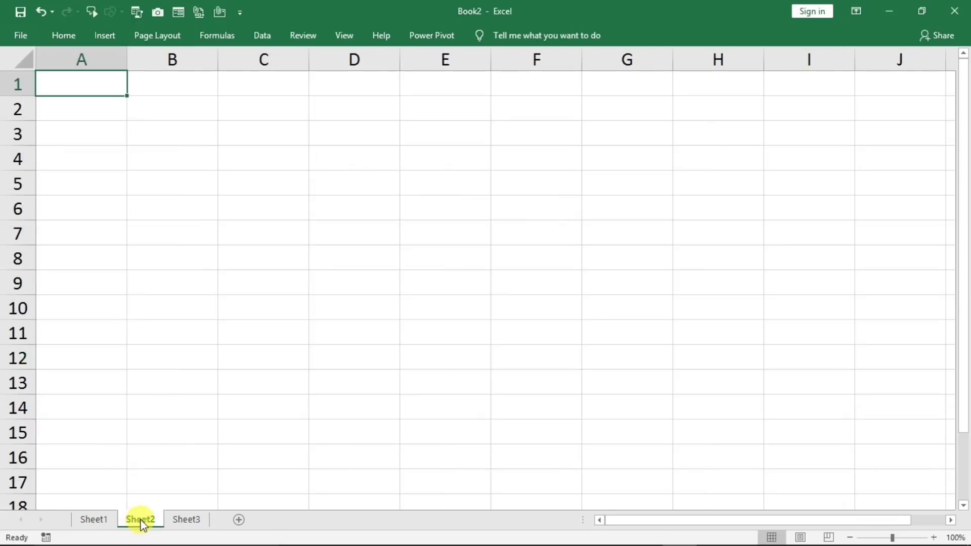
# - Look at the Sheet3 and Sheet2 worksheets and return to Sheet1
pyautogui.click(178, 521)
pyautogui.click(140, 521)
pyautogui.click(91, 521)
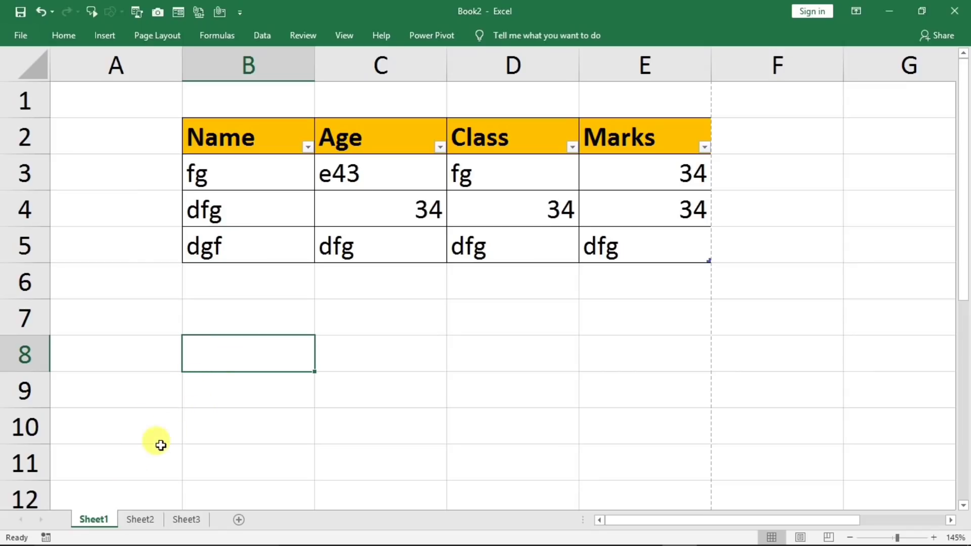
# - Copy the Sheet1 worksheet into a new workbook, keeping the original in place with the Create a copy option
pyautogui.rightClick(94, 521)
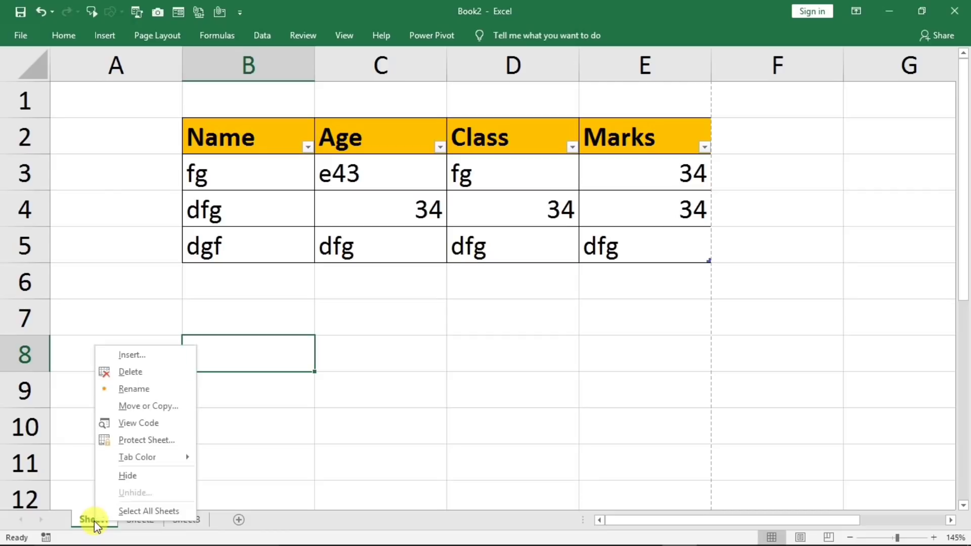
pyautogui.click(152, 405)
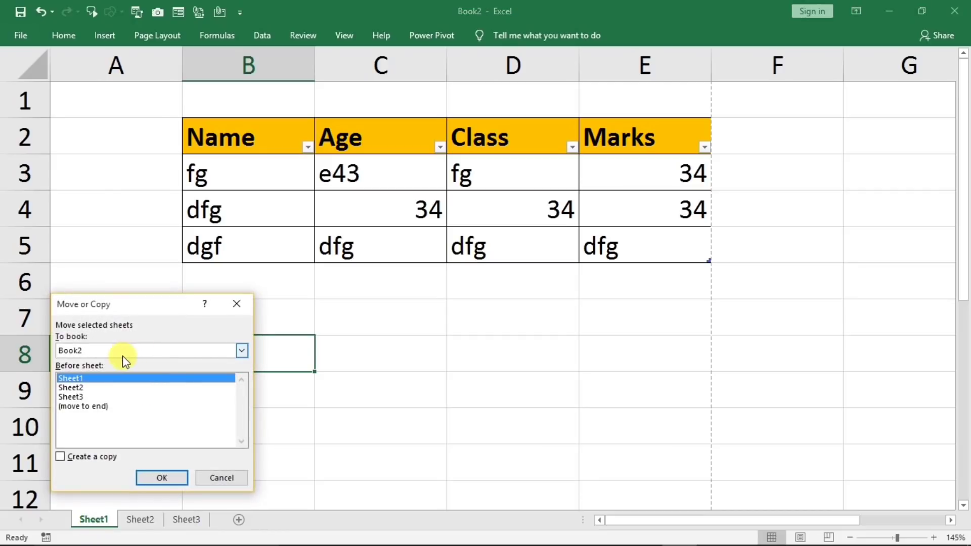
pyautogui.click(120, 352)
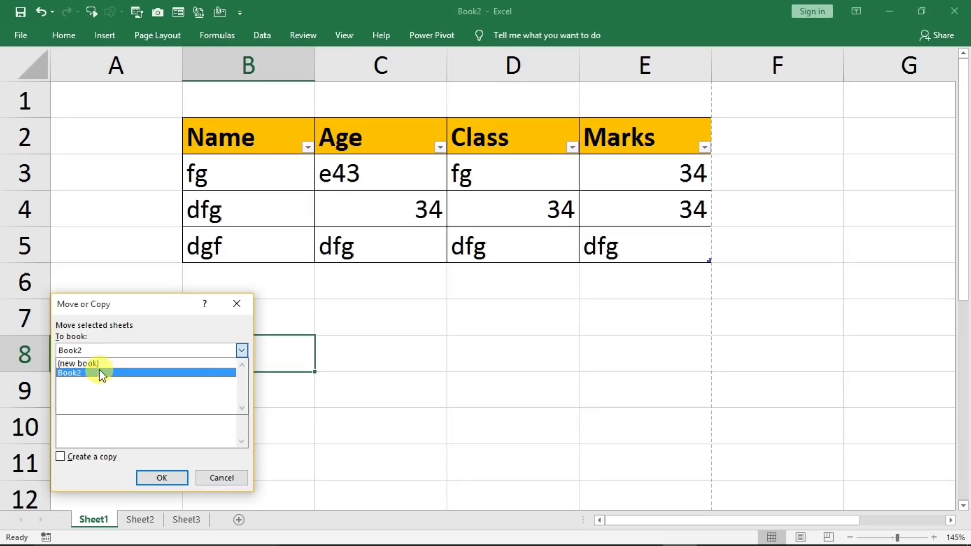
pyautogui.click(100, 363)
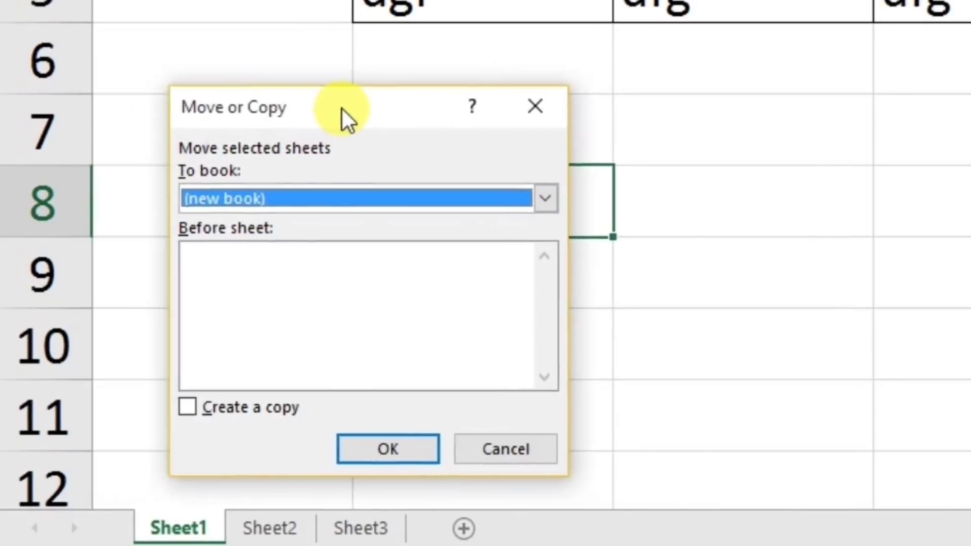
pyautogui.moveTo(343, 119); pyautogui.dragTo(709, 68)
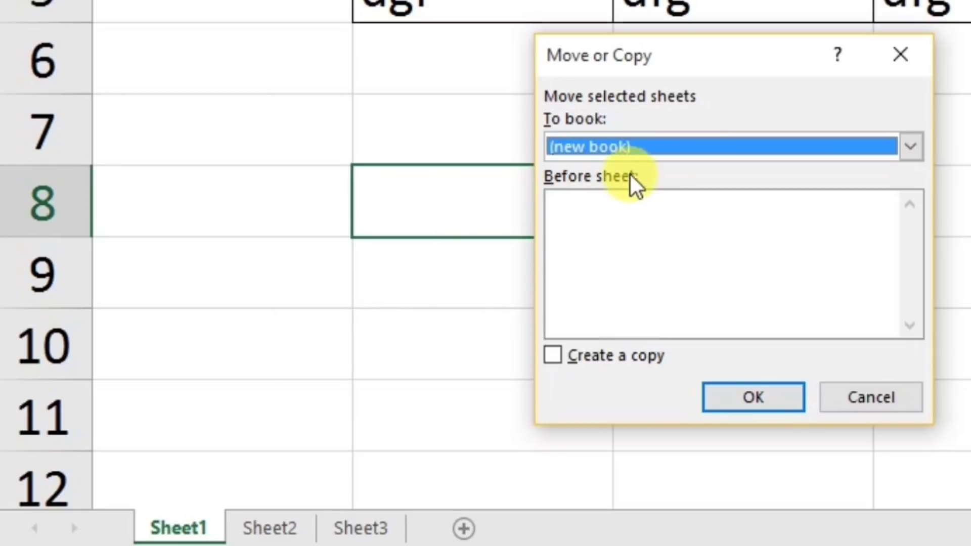
pyautogui.click(604, 146)
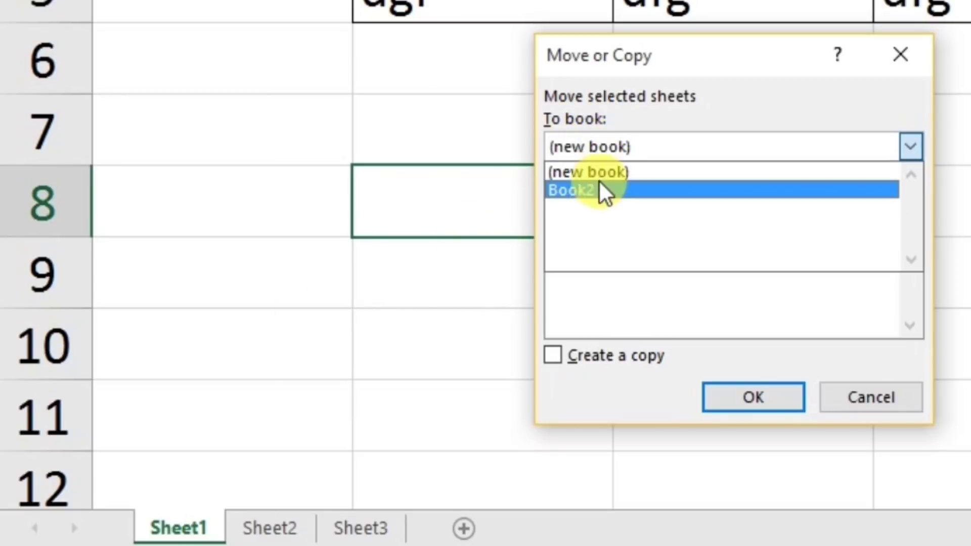
pyautogui.click(598, 167)
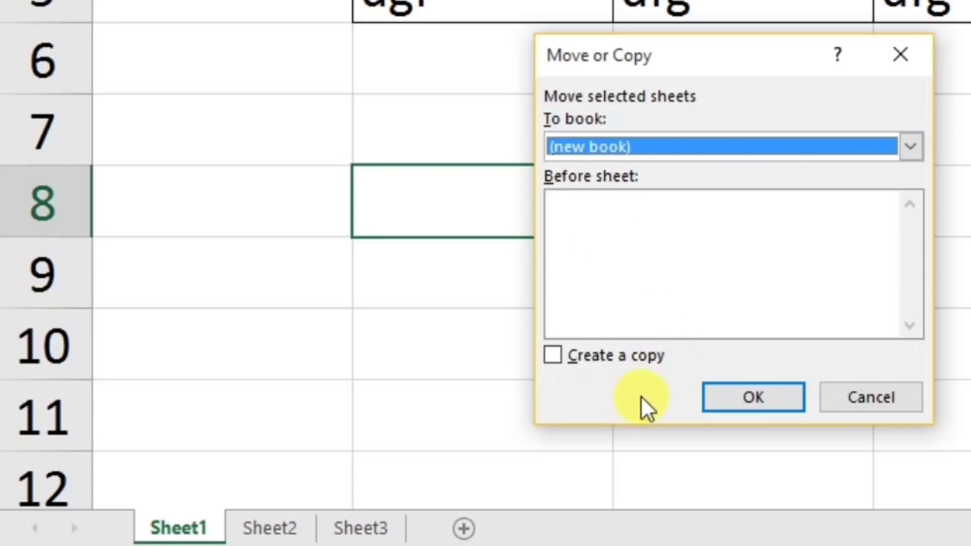
pyautogui.click(565, 360)
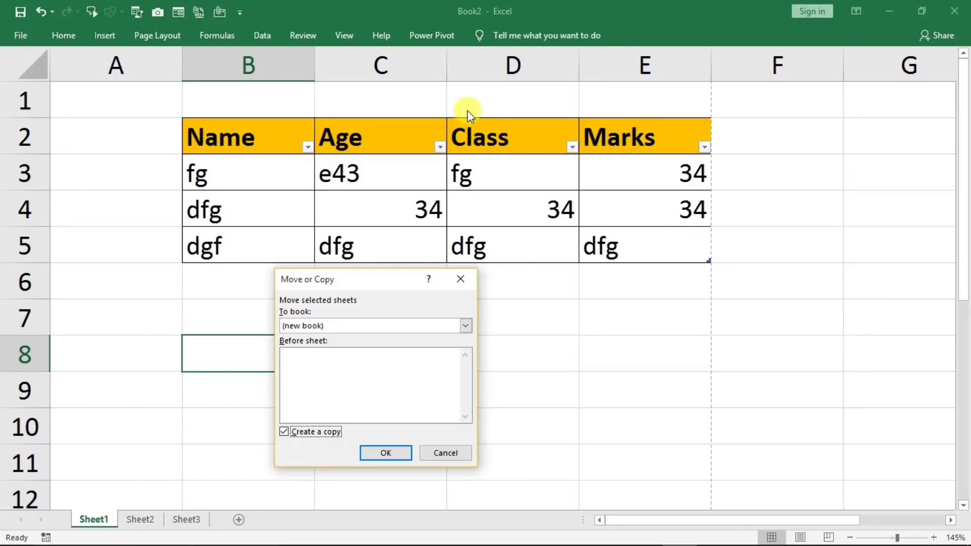
pyautogui.click(392, 451)
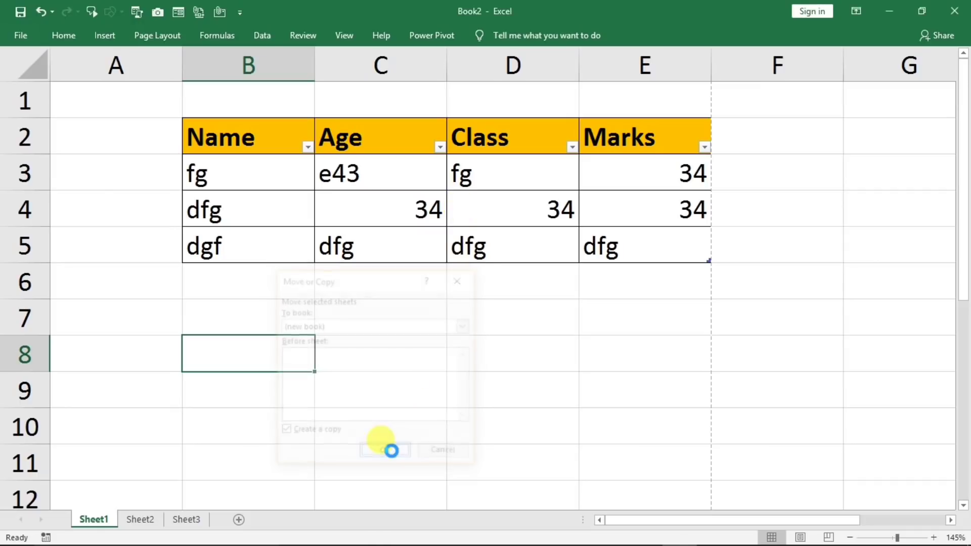
# - Examine the options for sharing the new workbook and return to its worksheet
pyautogui.click(383, 346)
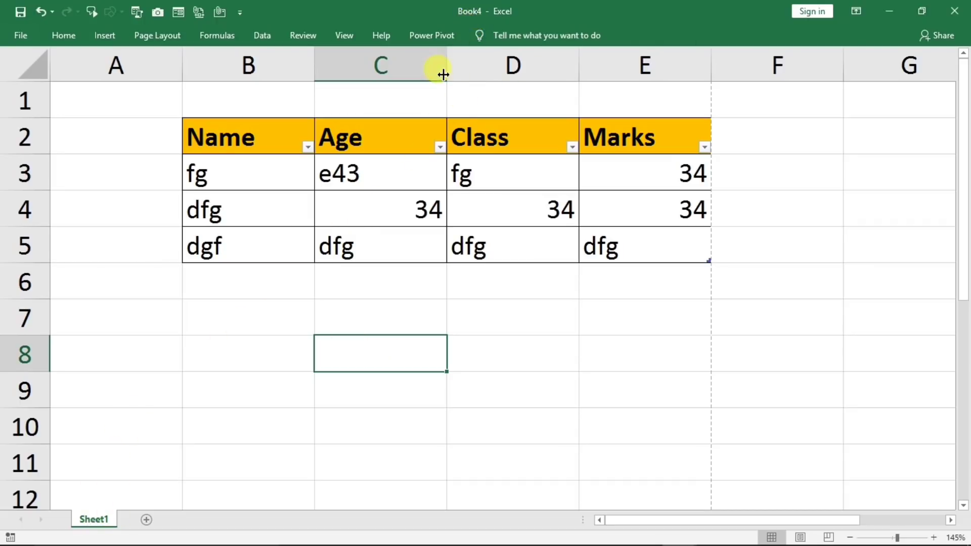
pyautogui.click(306, 351)
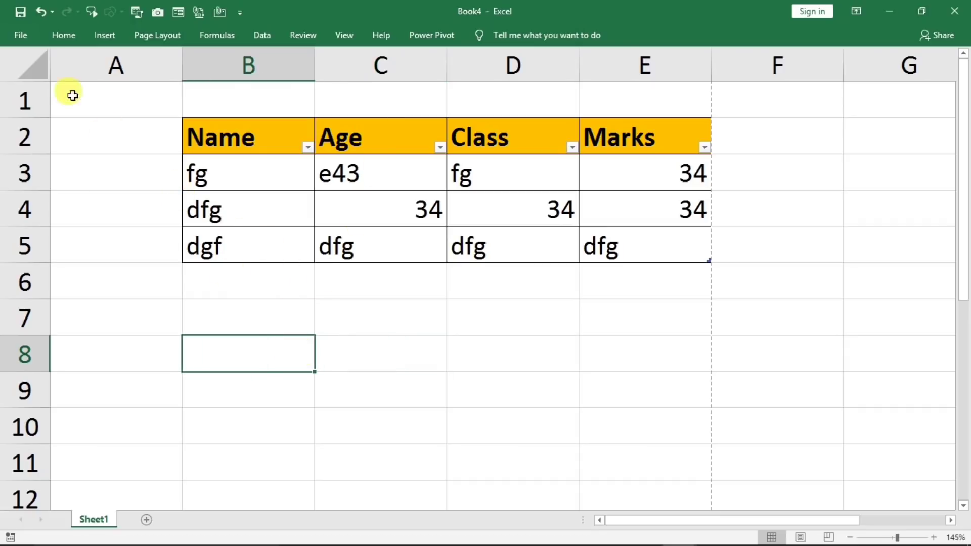
pyautogui.click(22, 36)
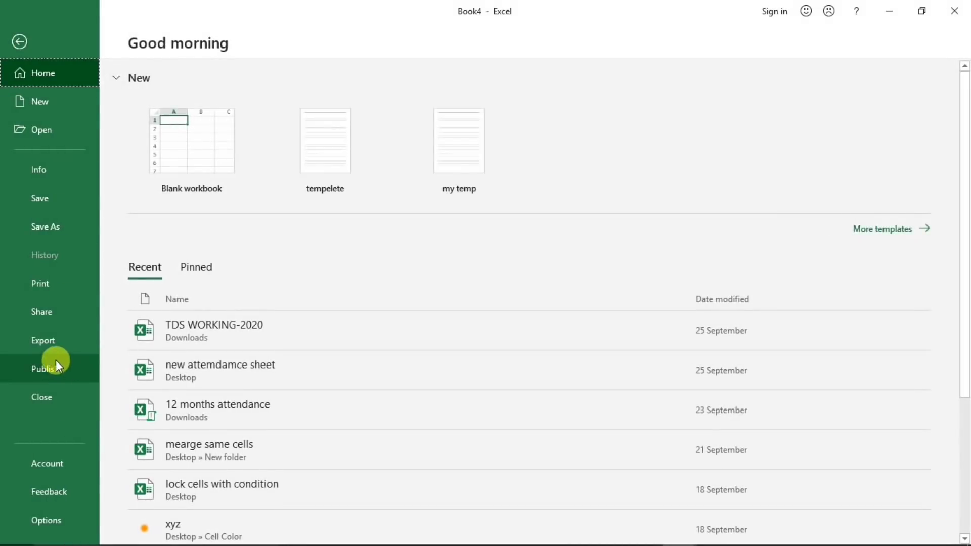
pyautogui.click(54, 310)
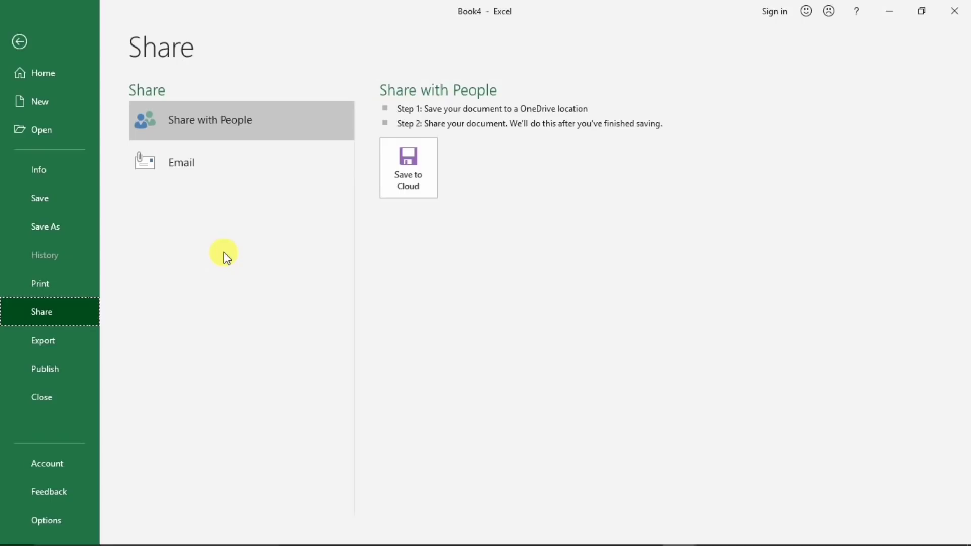
pyautogui.press('Escape')
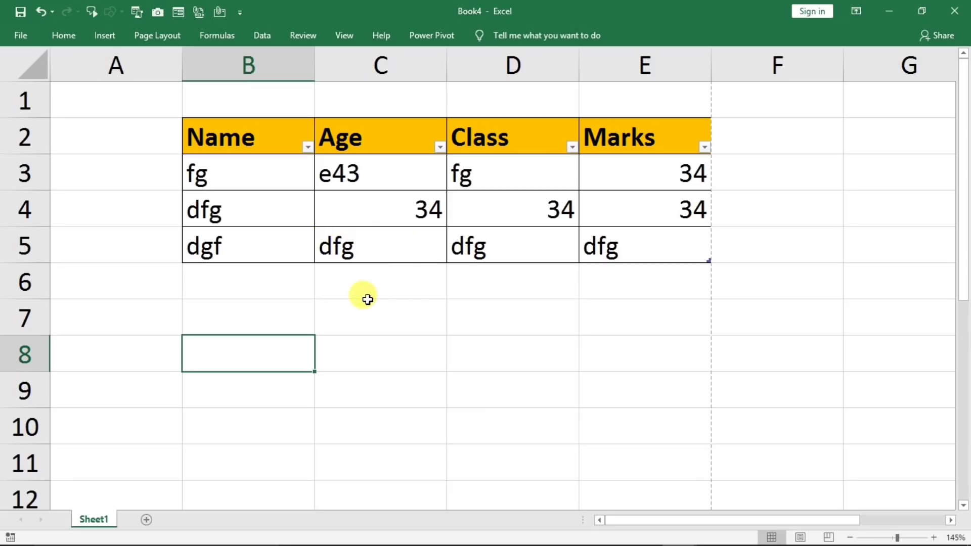